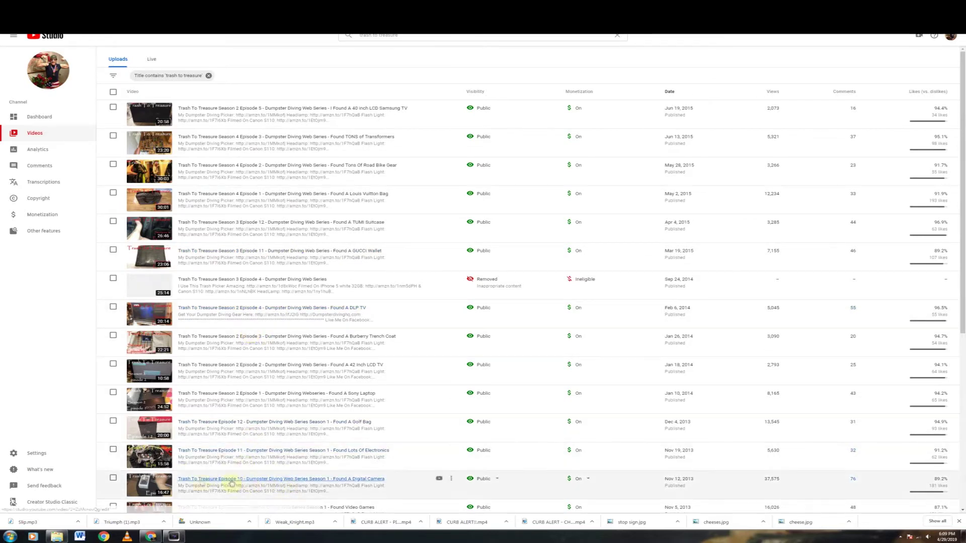
- Open the Episode 10 digital camera video in the editor and dismiss the introduction
click(213, 481)
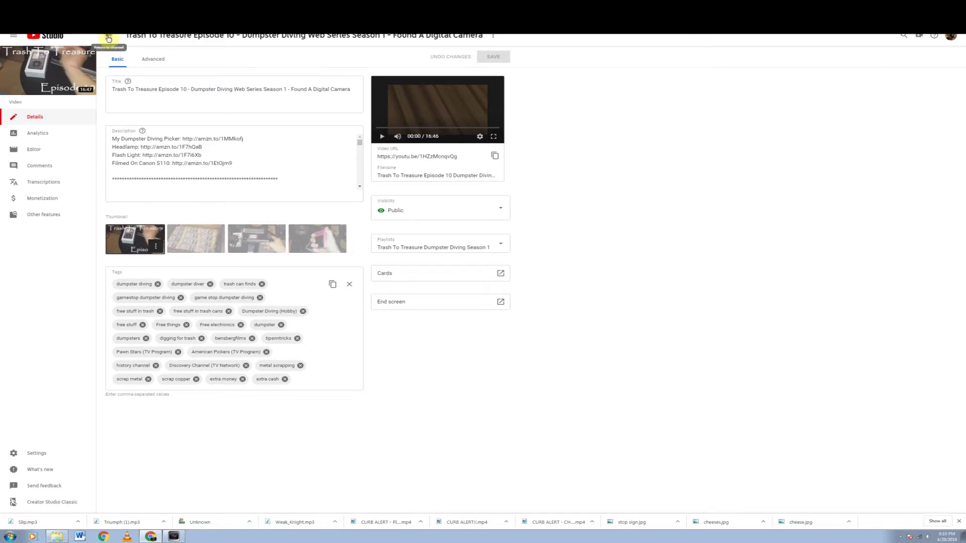
click(108, 39)
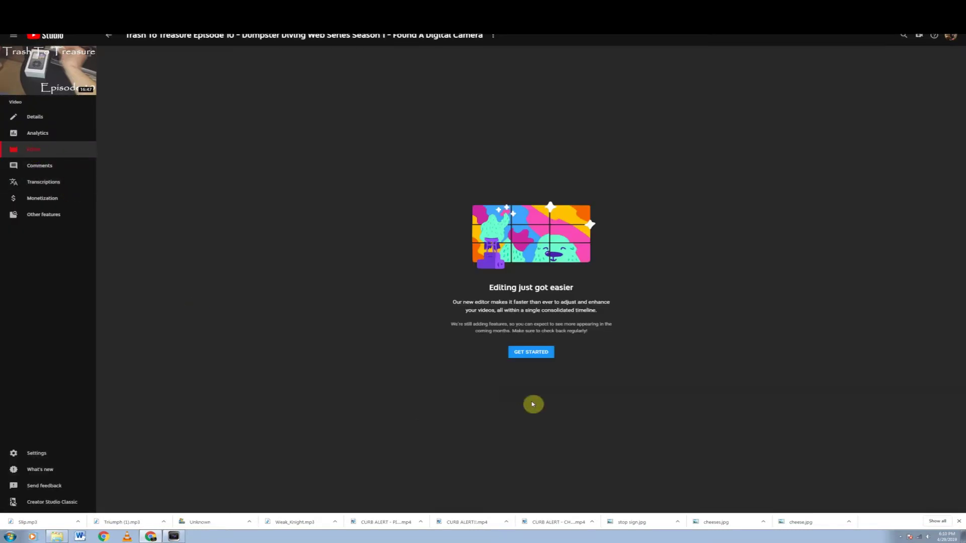
click(533, 354)
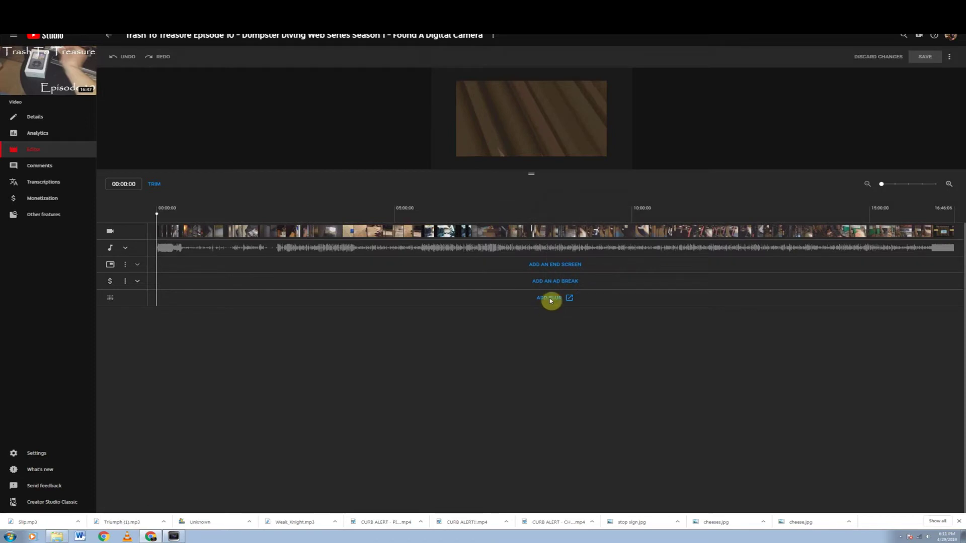
- Preview the video at 03:16:23, 02:43:14 and 02:59:10 by moving the playhead
click(923, 58)
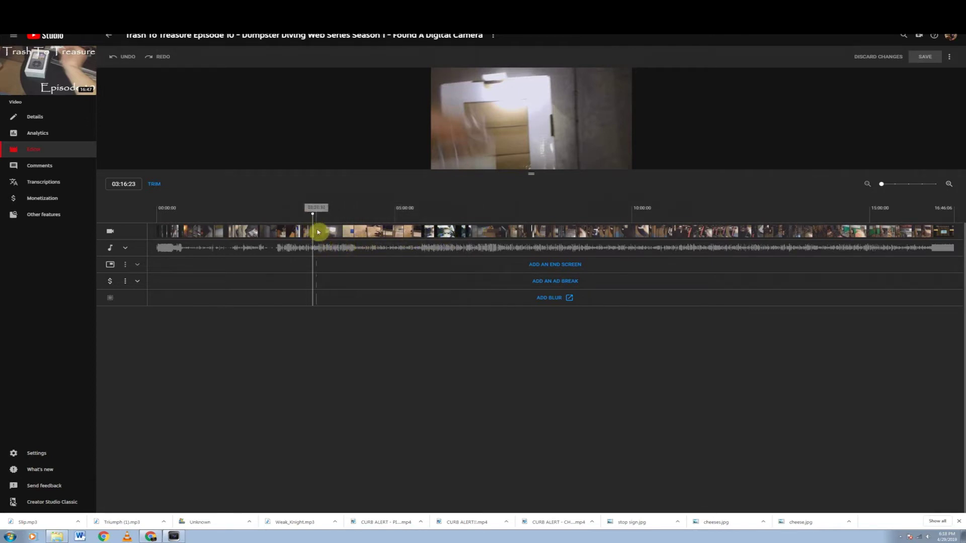
click(286, 232)
click(299, 232)
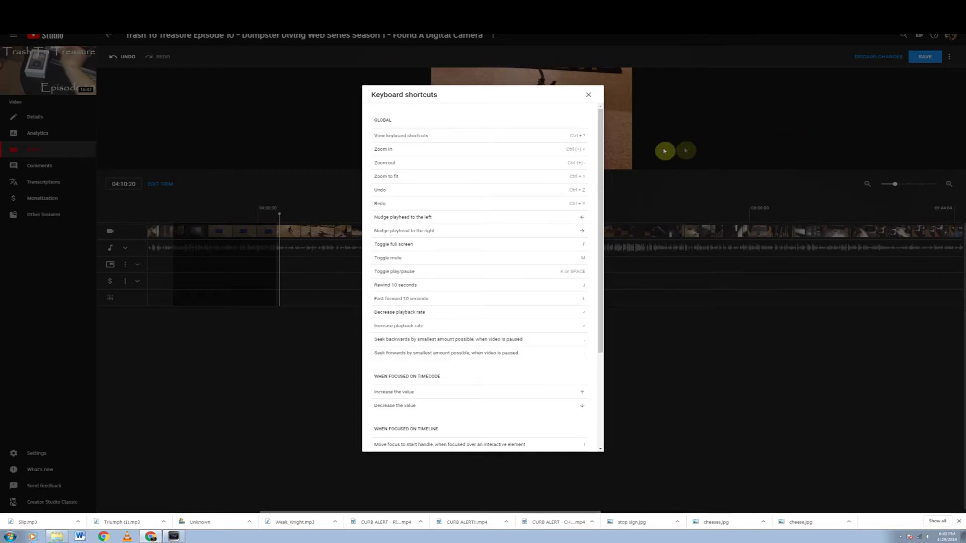
- Scroll through the keyboard shortcuts list, then close it
drag(603, 125, 597, 224)
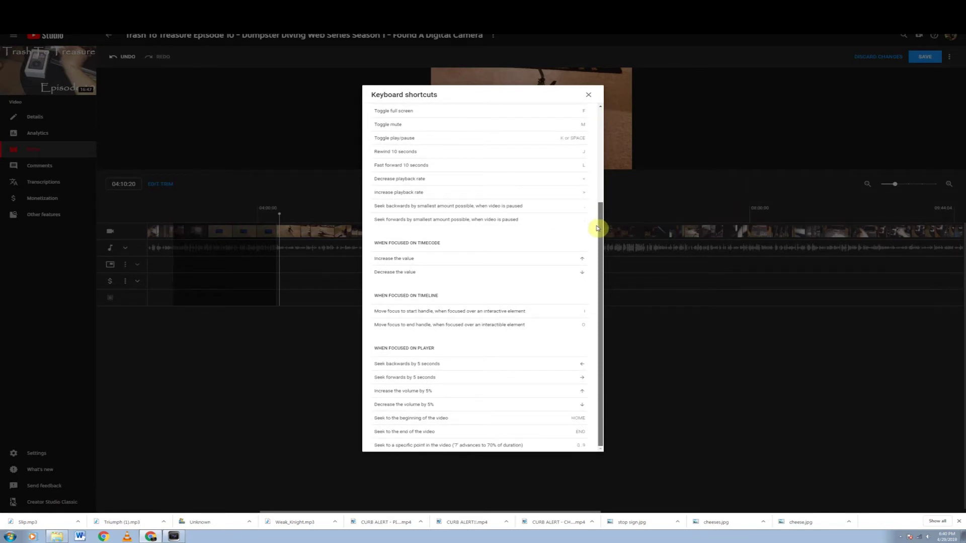
drag(597, 228, 600, 122)
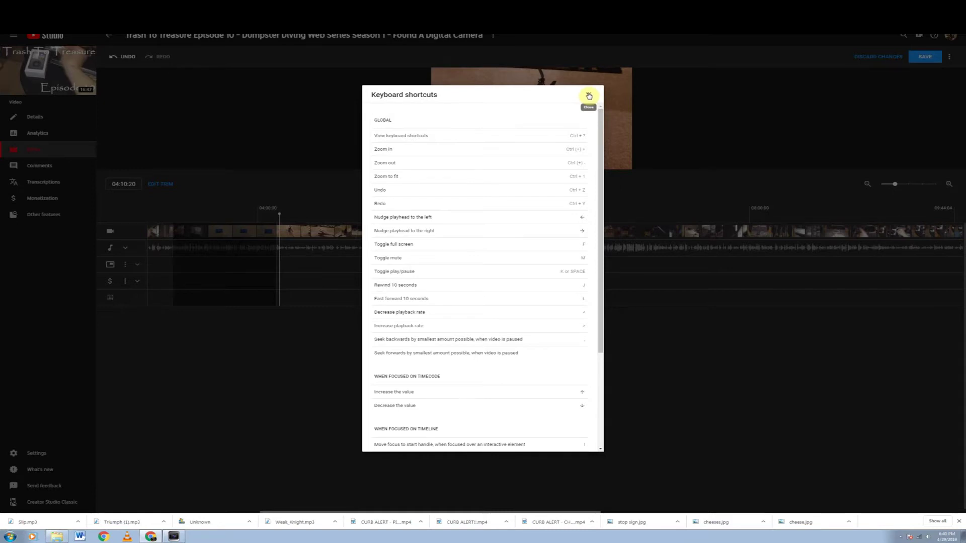
click(589, 95)
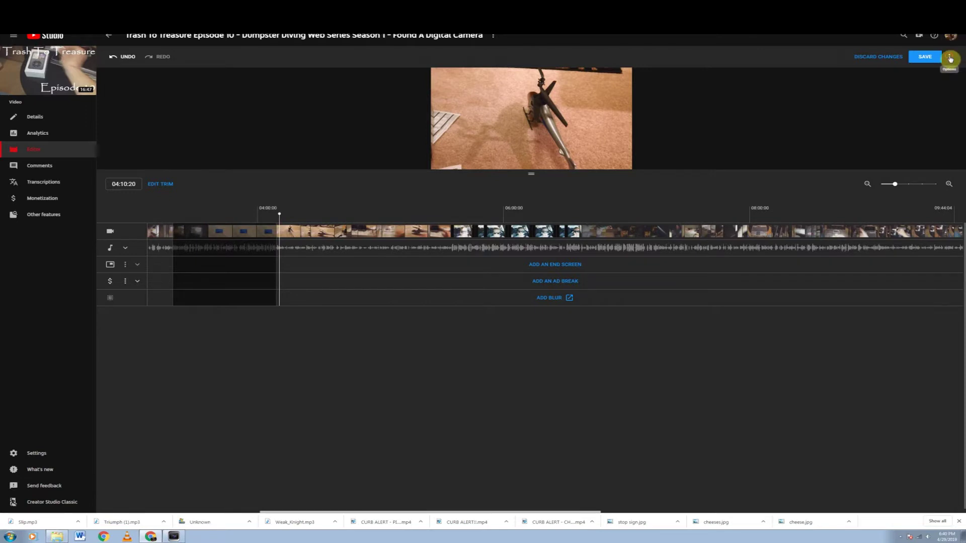
- Reopen the keyboard shortcuts list from the Options menu and close it again
click(951, 58)
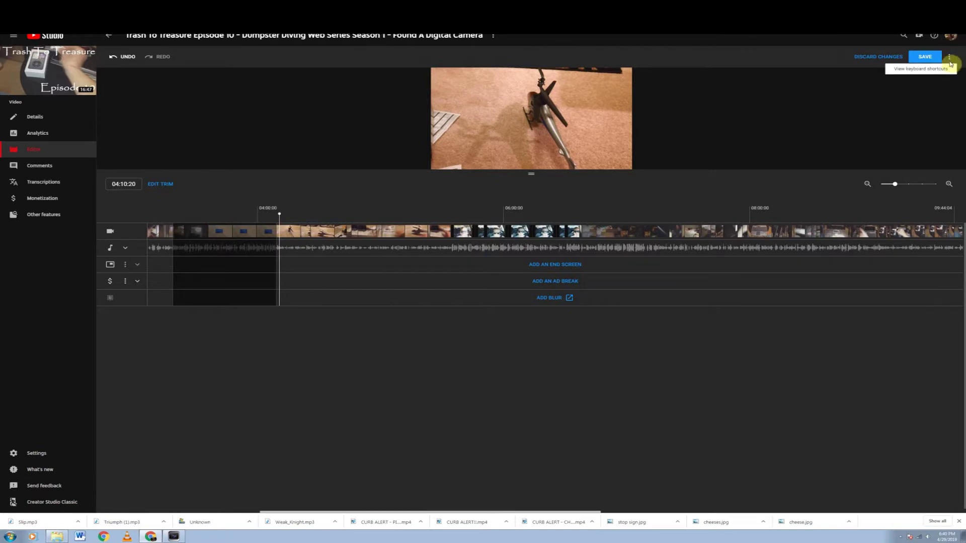
click(913, 74)
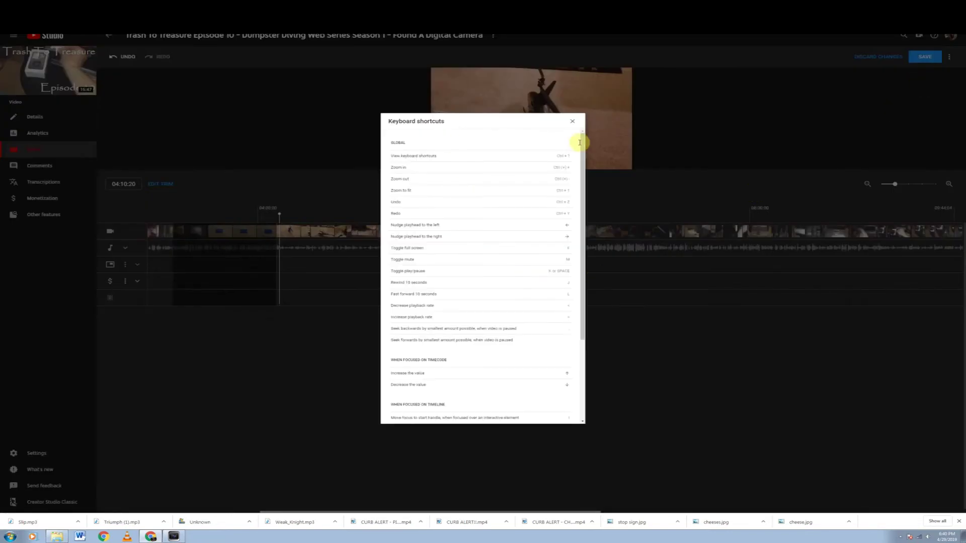
click(601, 118)
click(306, 230)
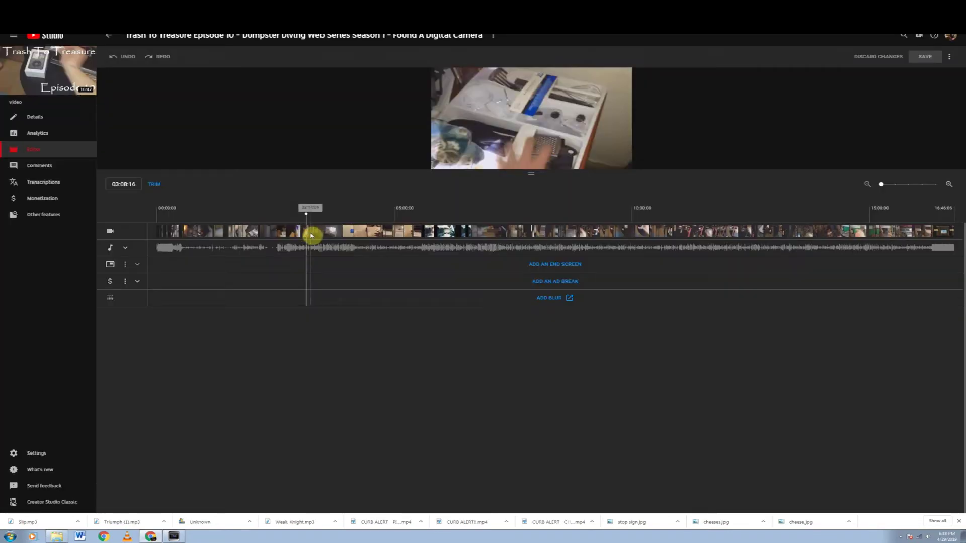
- Zoom the timeline in around 03:14–03:16 and set the playhead at 03:18:16
click(311, 235)
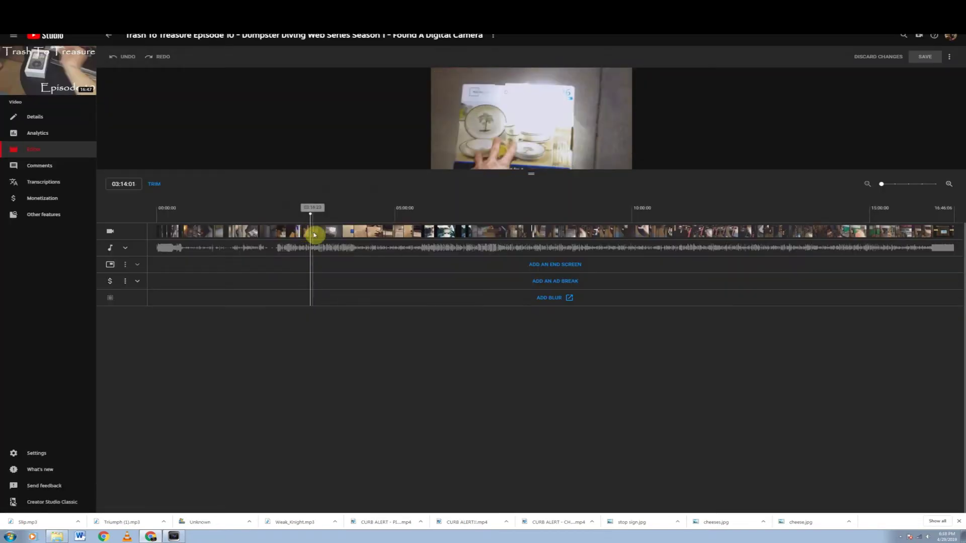
click(312, 233)
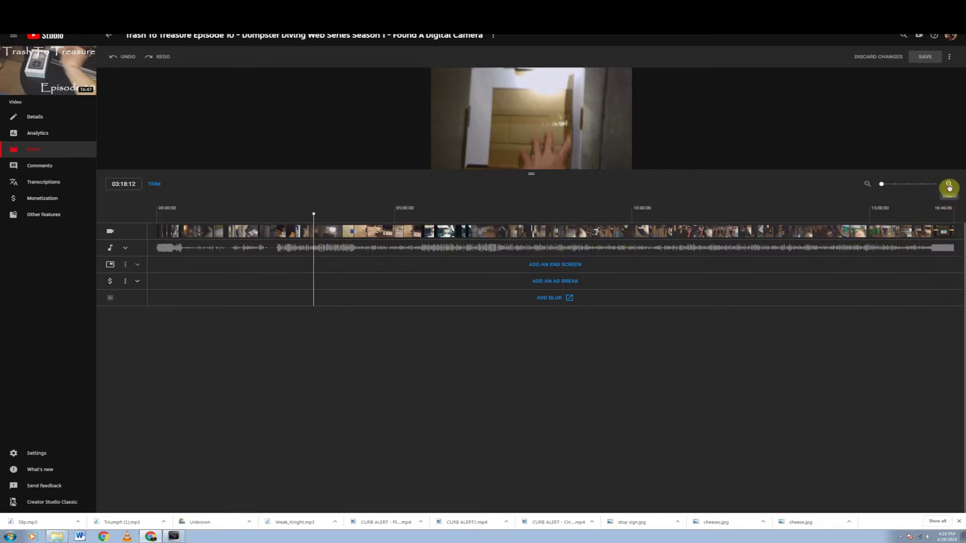
click(949, 186)
click(949, 186)
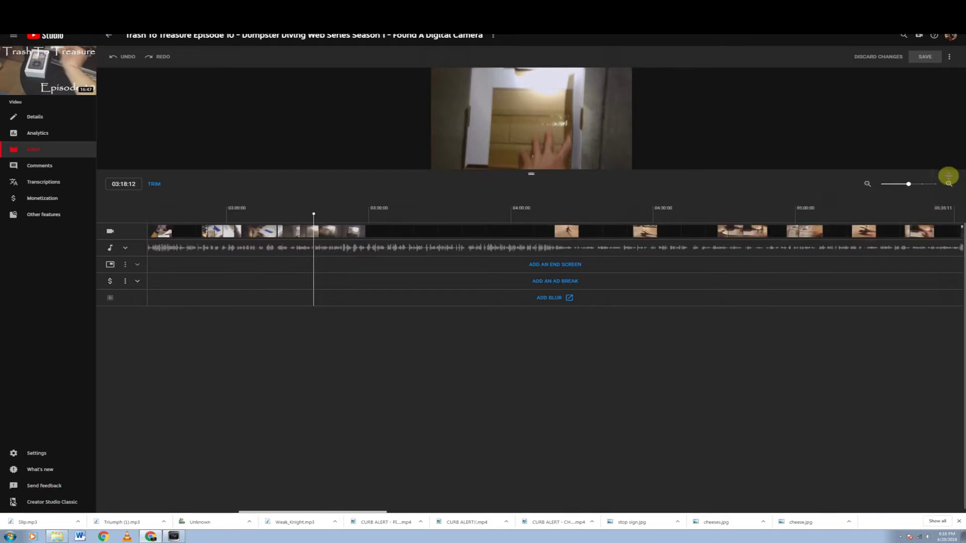
click(869, 187)
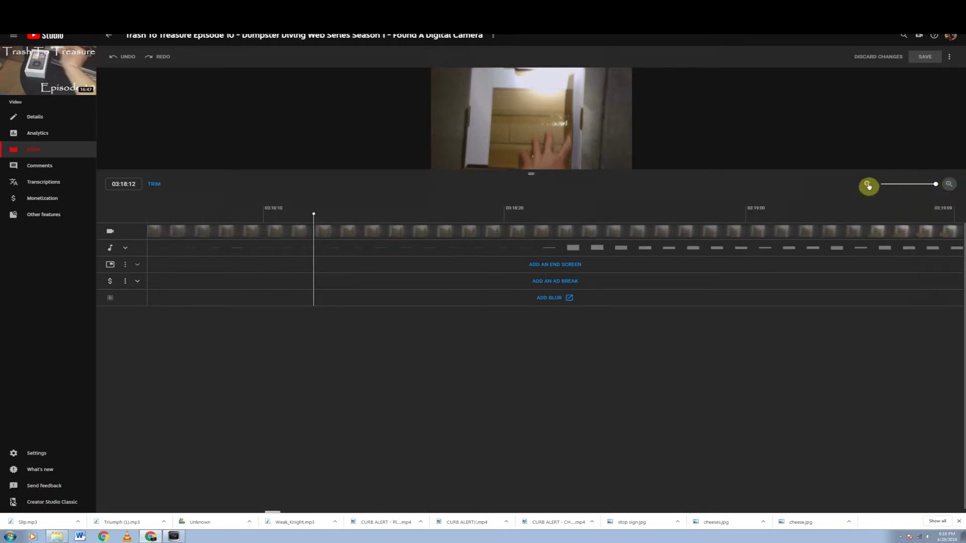
click(947, 185)
click(947, 186)
click(947, 186)
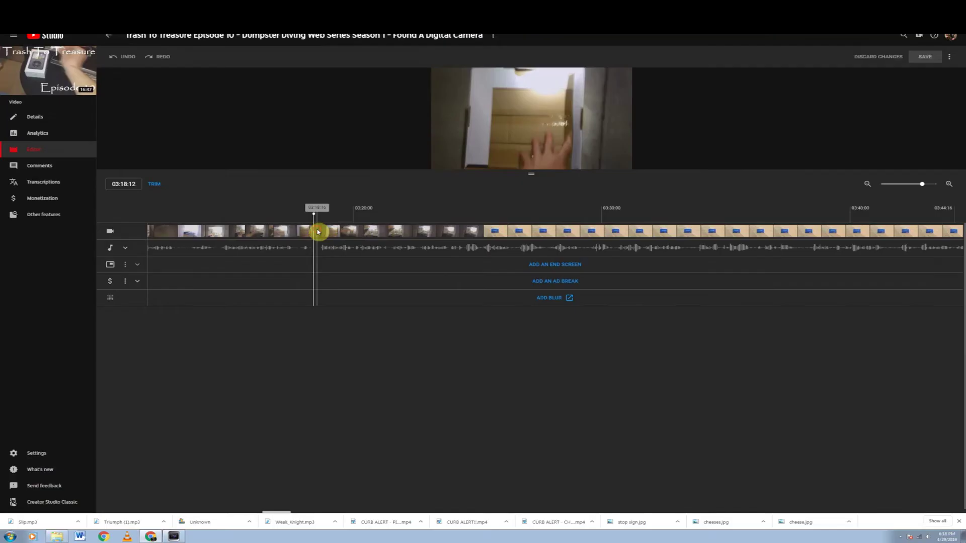
click(318, 232)
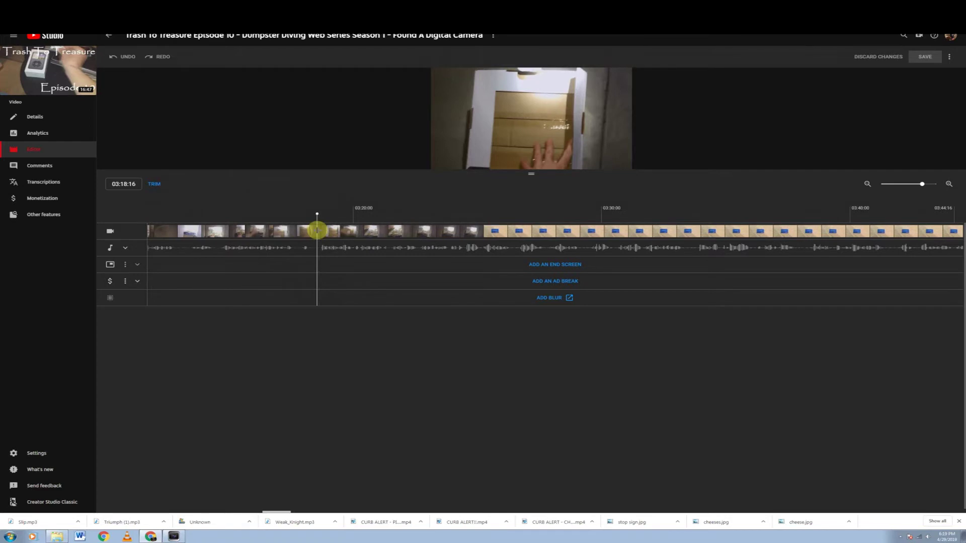
- Start trimming and split the video at 03:18:16
click(154, 185)
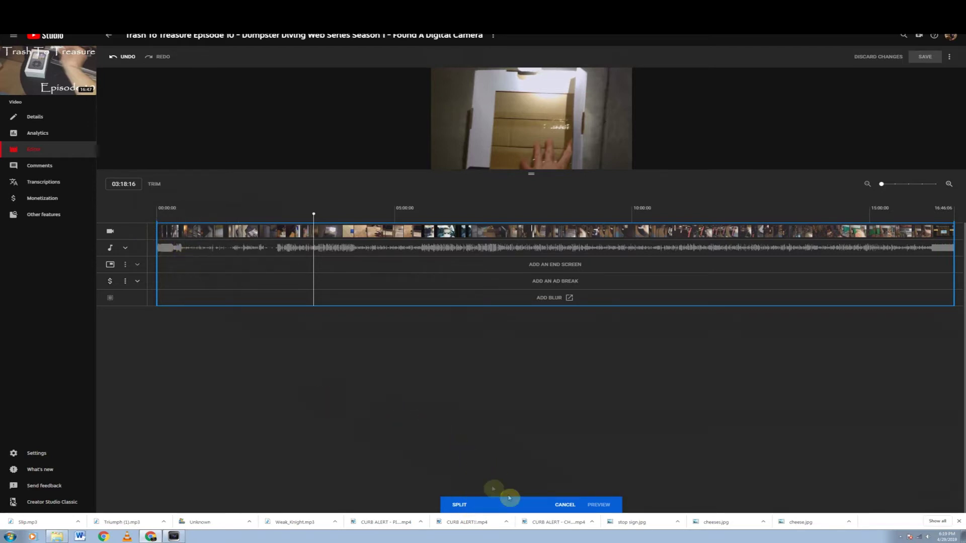
click(462, 506)
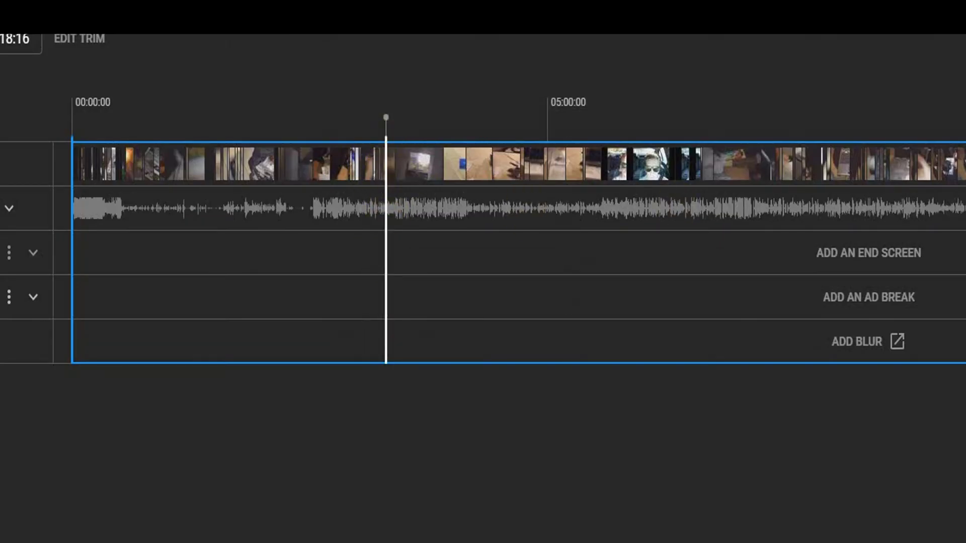
scroll(483, 164, up, 5)
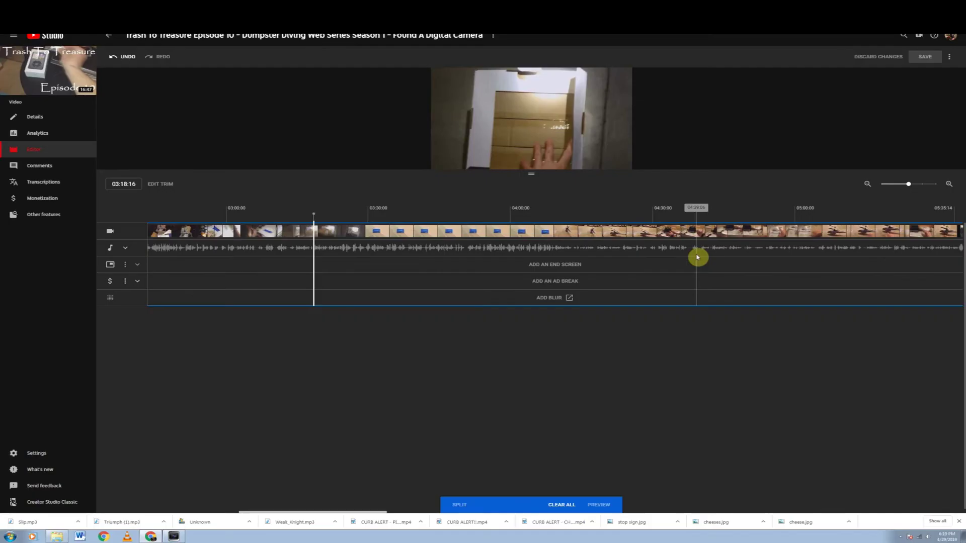
drag(697, 257, 428, 216)
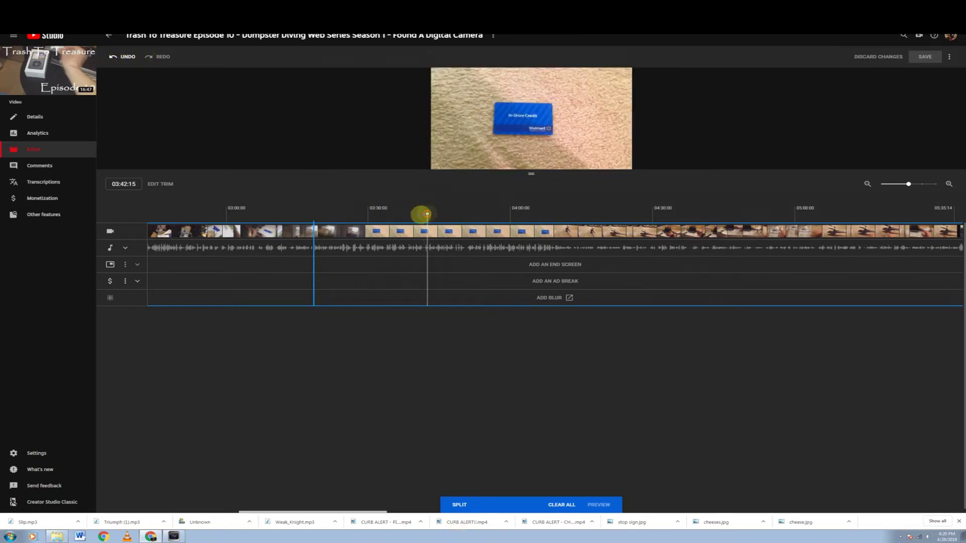
- Find 04:09:08, where the helicopter appears, and split the video there
click(521, 232)
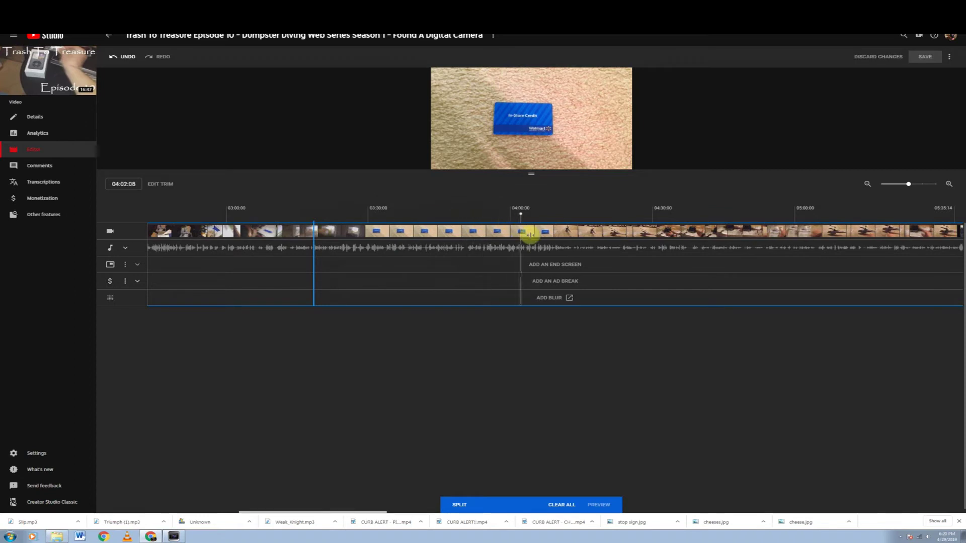
click(554, 237)
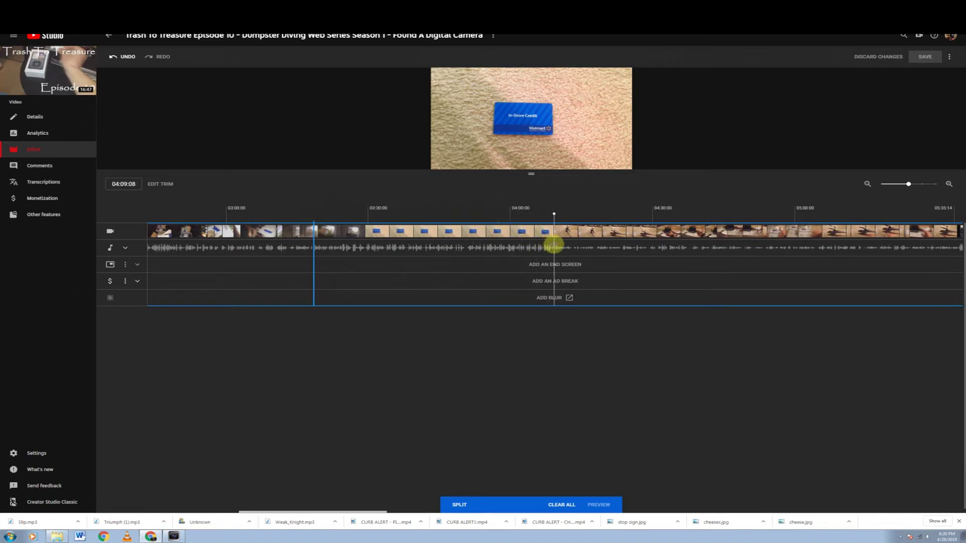
click(948, 192)
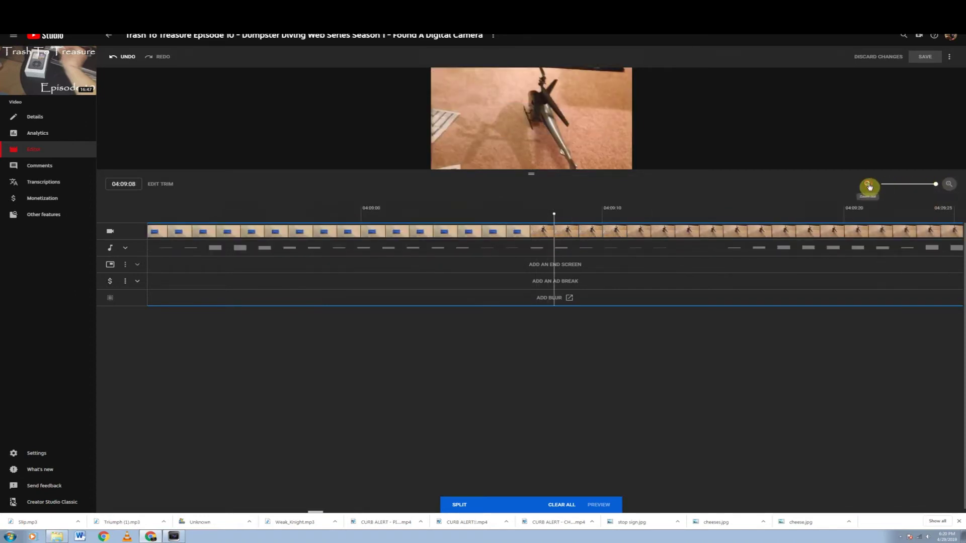
click(868, 185)
click(551, 219)
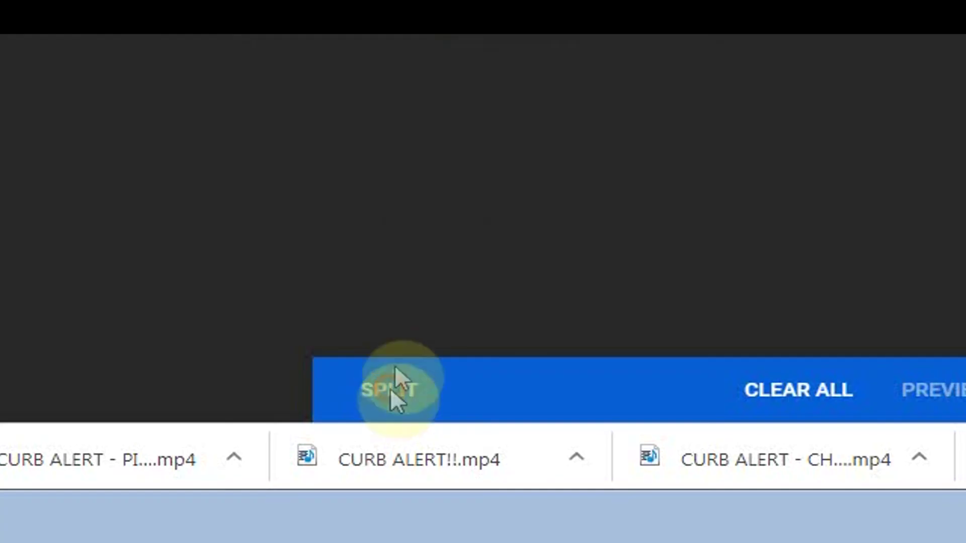
click(460, 504)
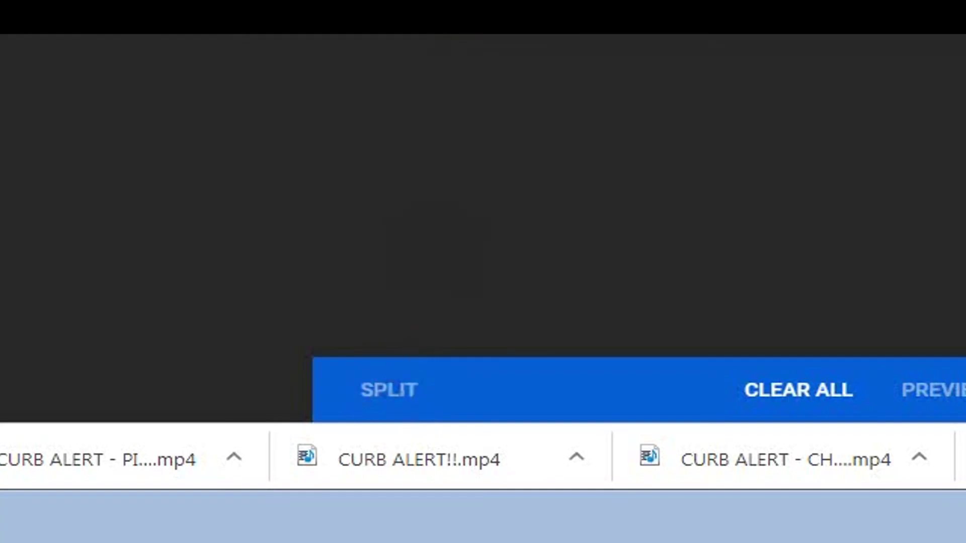
click(867, 186)
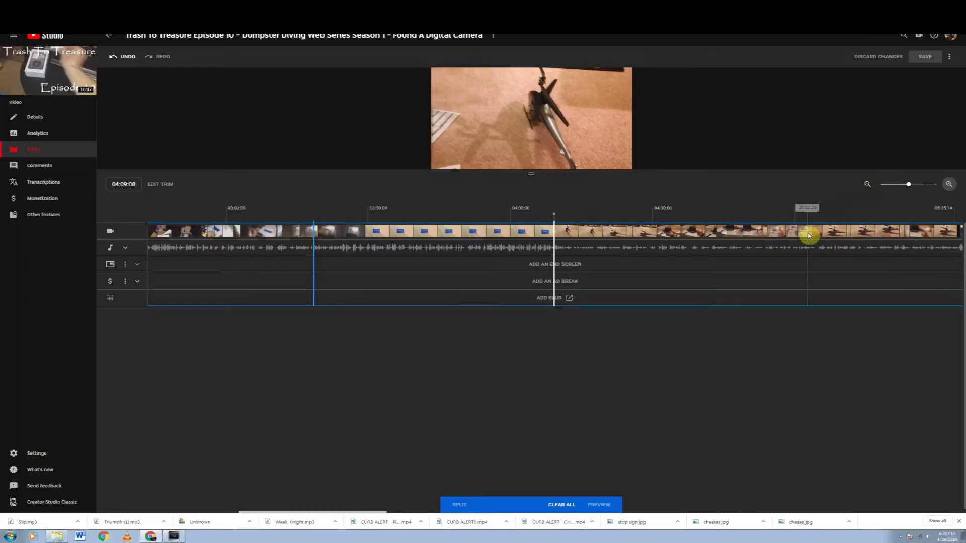
click(554, 213)
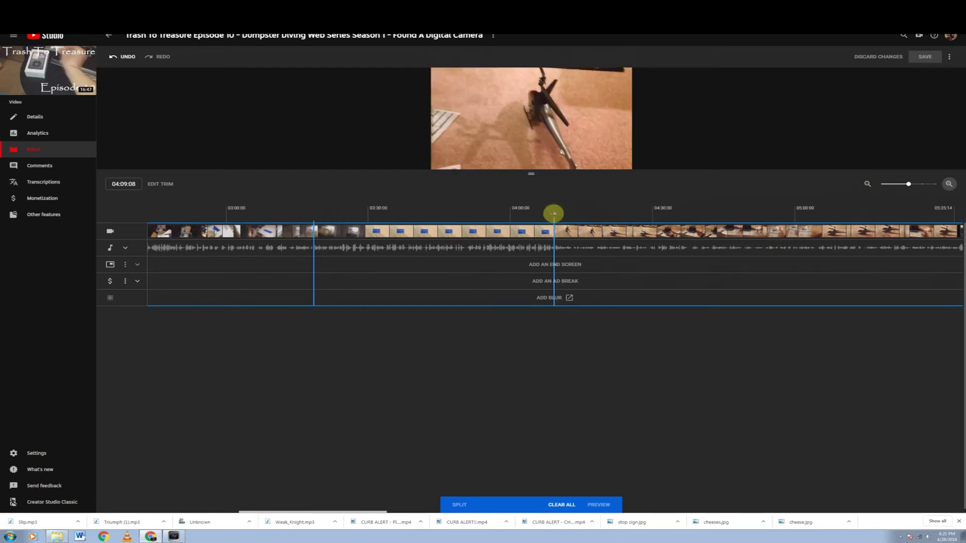
- Check the cut's range by moving the playhead between the 03:18 and 04:09 splits
drag(554, 213, 618, 213)
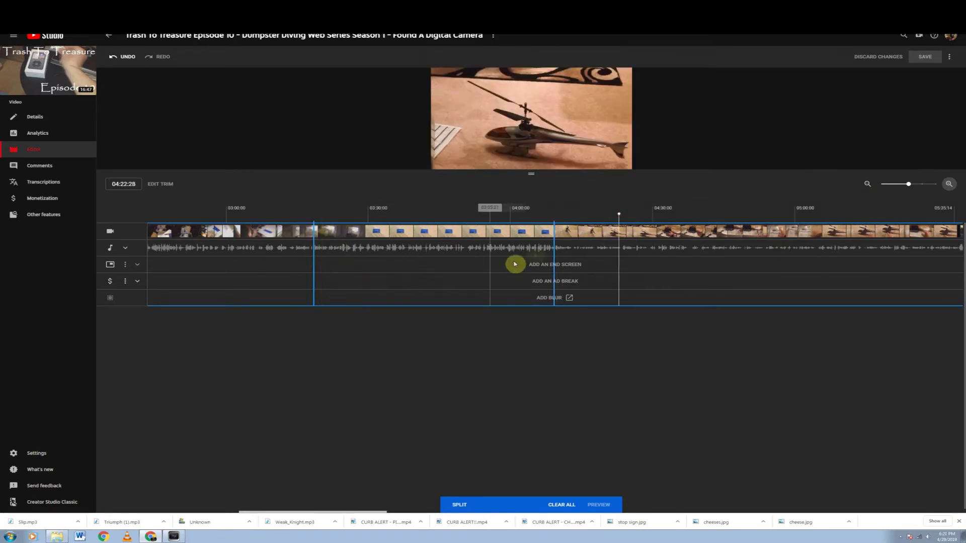
click(423, 269)
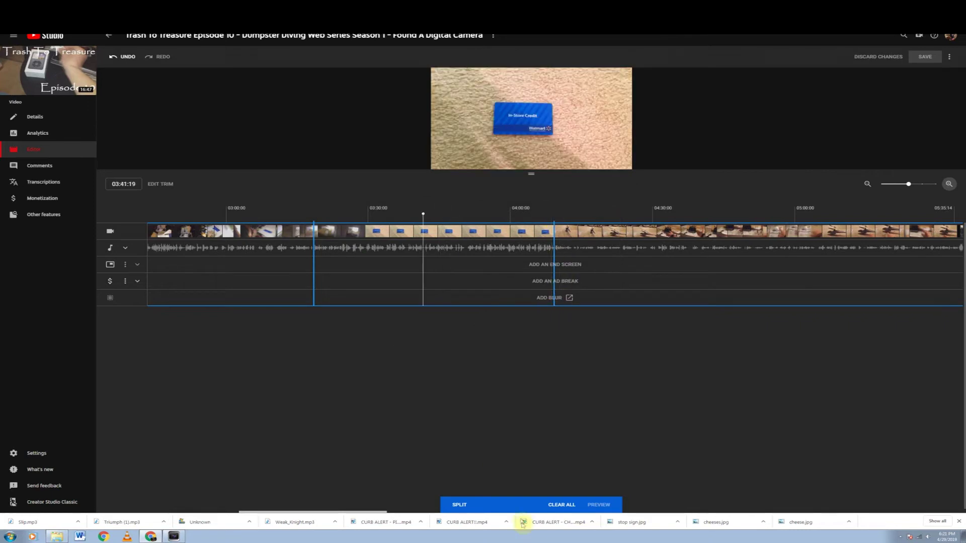
click(315, 252)
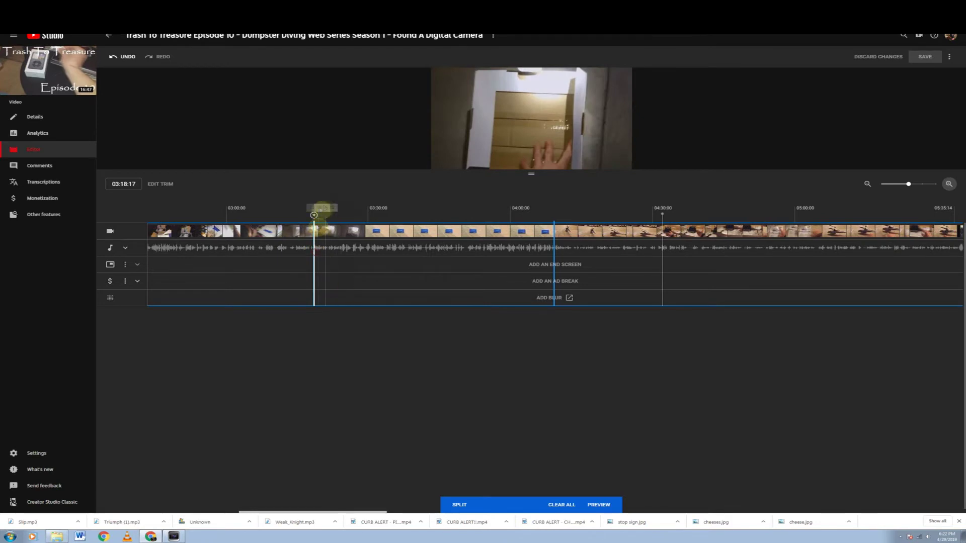
click(554, 248)
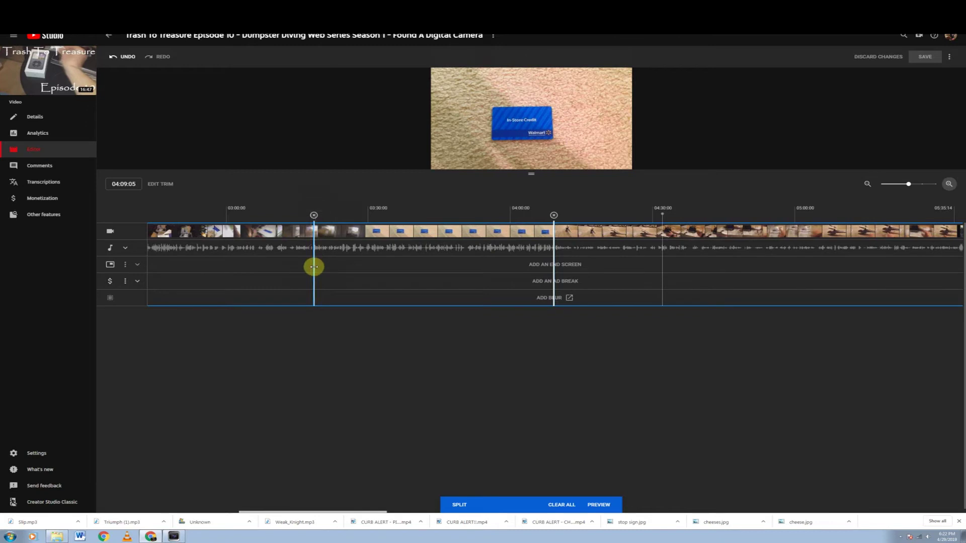
- Mark the span between the splits as removed, aligning its end exactly at 04:09:08
drag(314, 266, 554, 265)
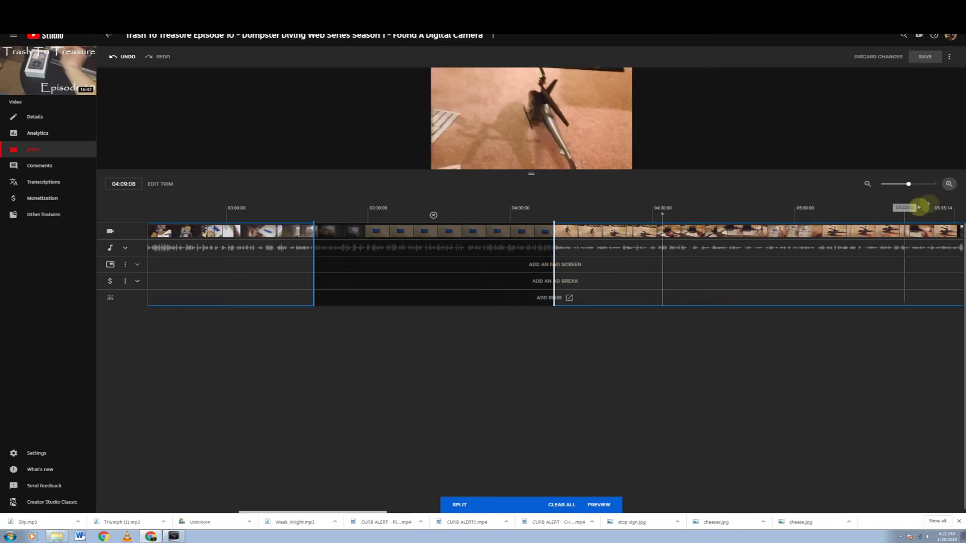
click(949, 184)
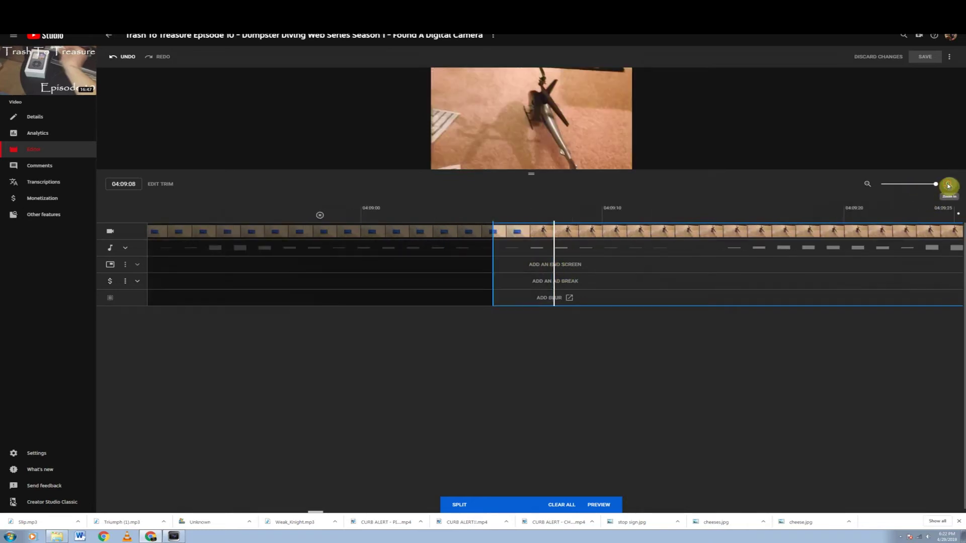
drag(492, 270, 554, 272)
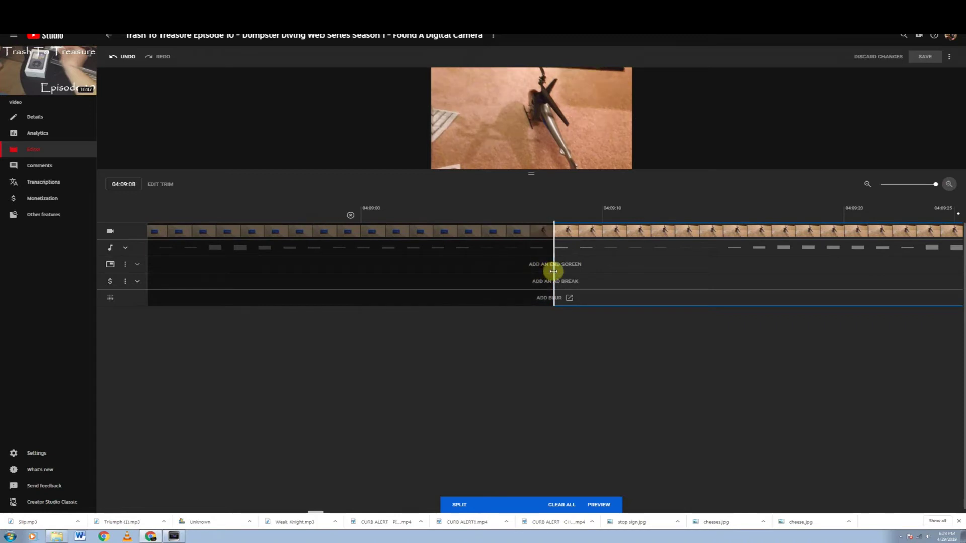
click(868, 184)
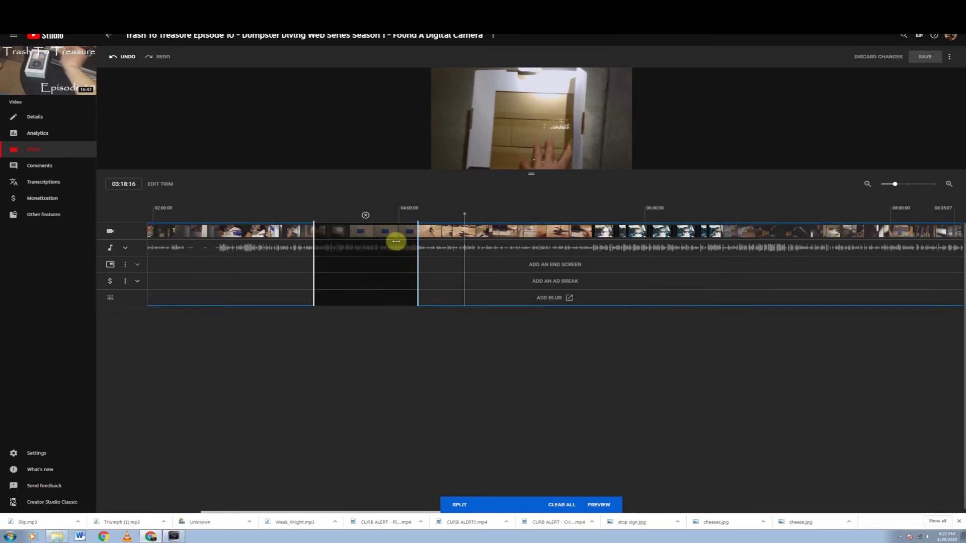
click(304, 214)
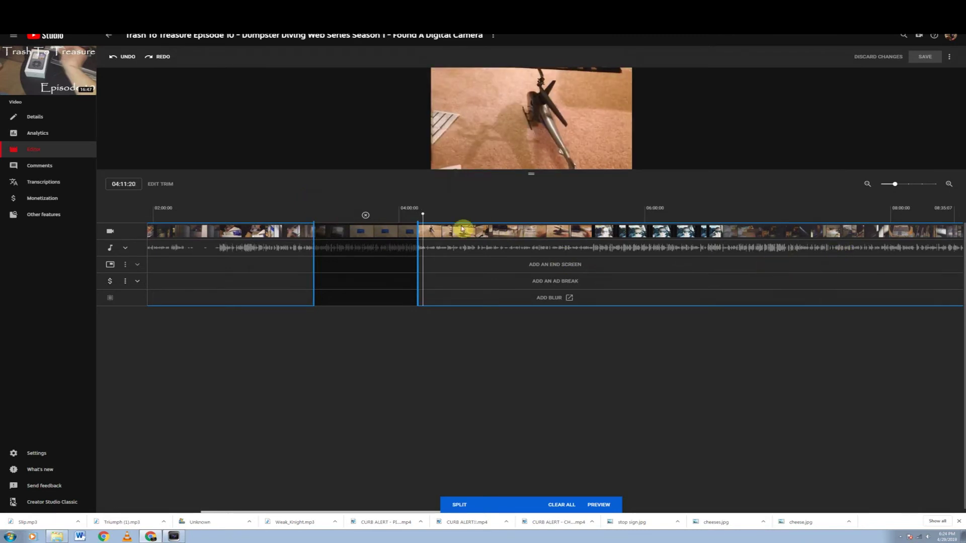
- Play through the removed section to the helicopter footage at 04:12:29, then zoom in
click(949, 186)
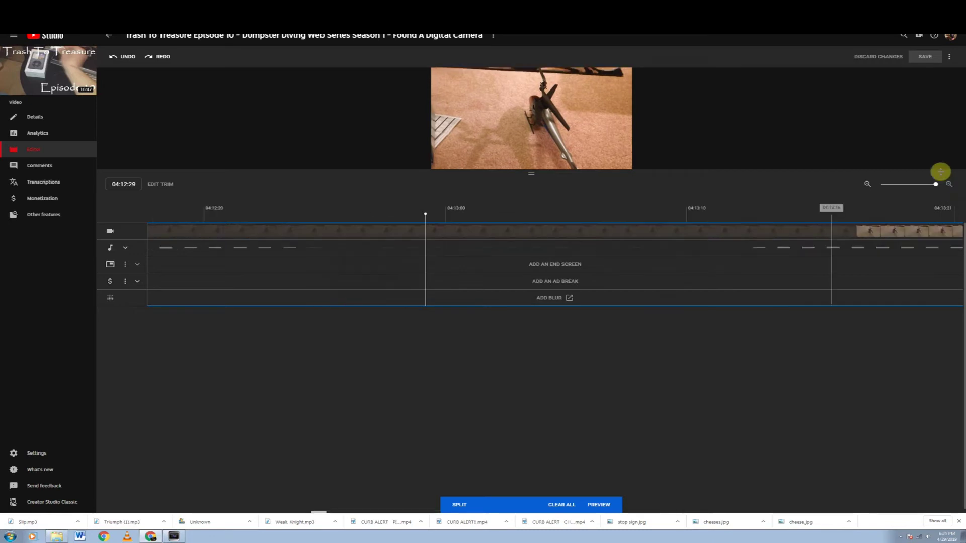
click(867, 184)
click(868, 184)
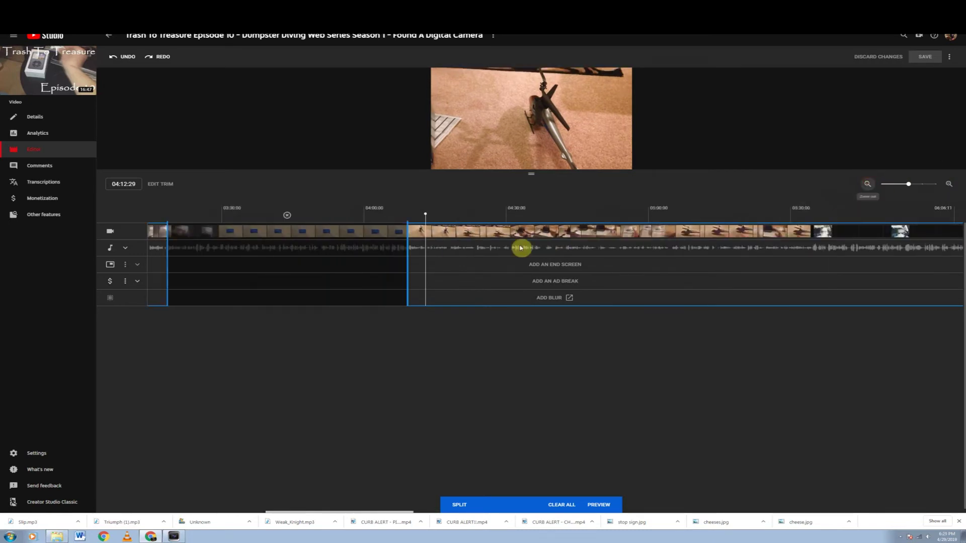
click(409, 267)
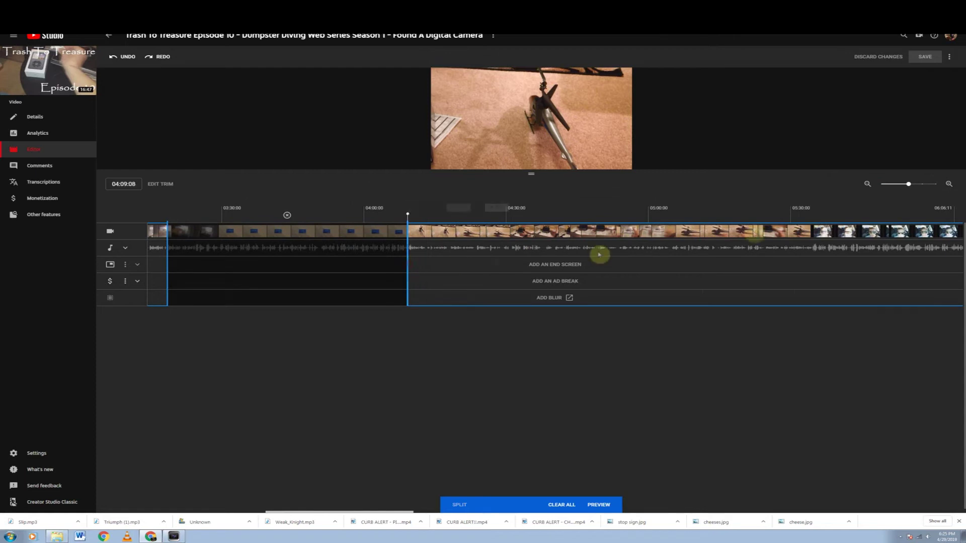
click(950, 185)
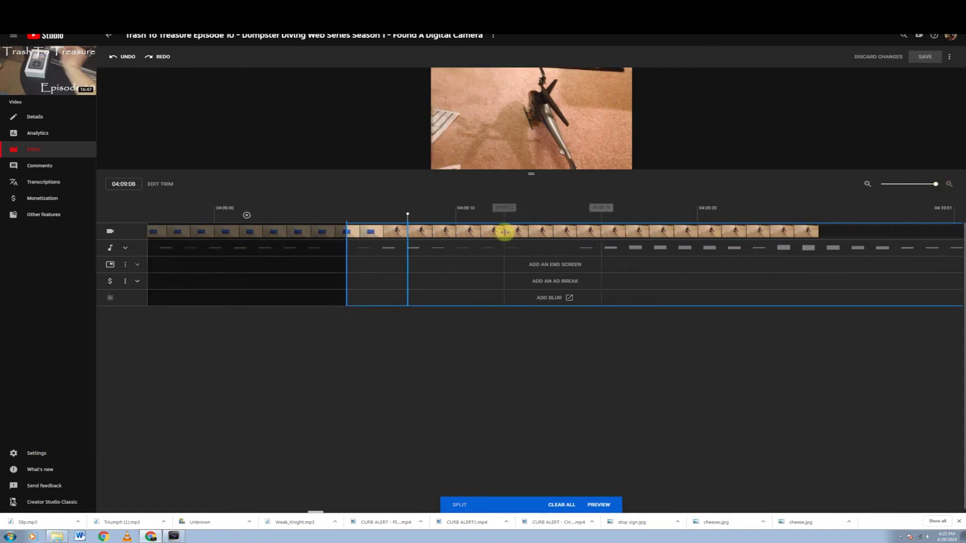
drag(351, 261, 406, 260)
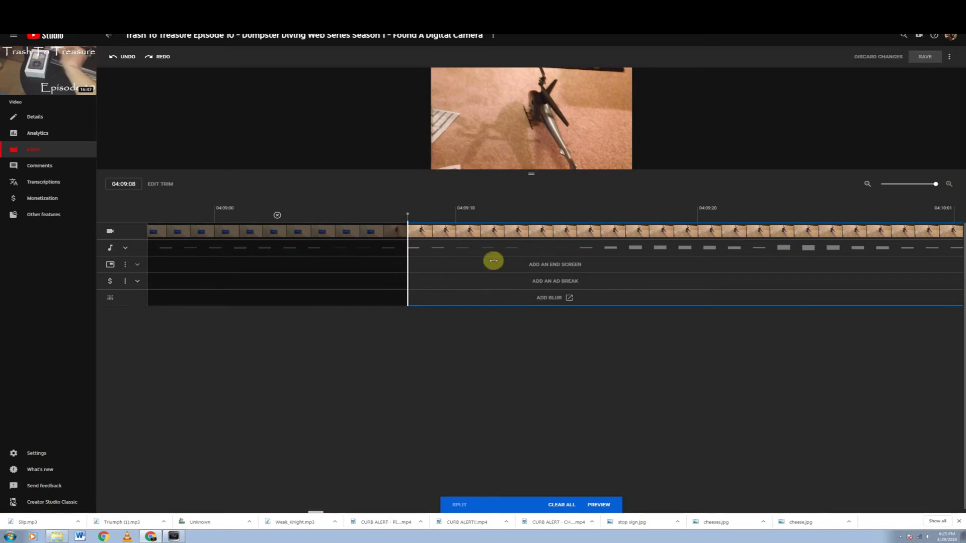
click(895, 184)
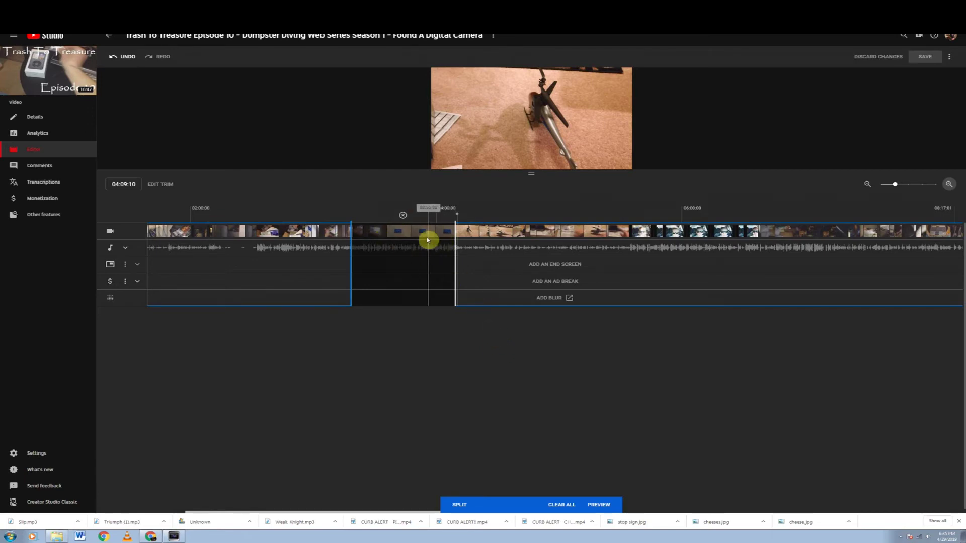
scroll(429, 240, down, 5)
click(367, 268)
click(355, 231)
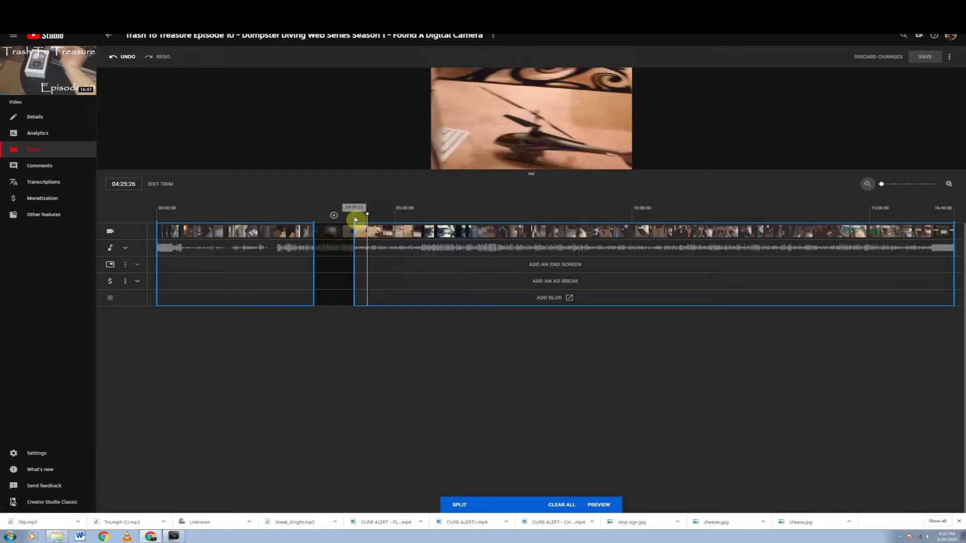
click(361, 231)
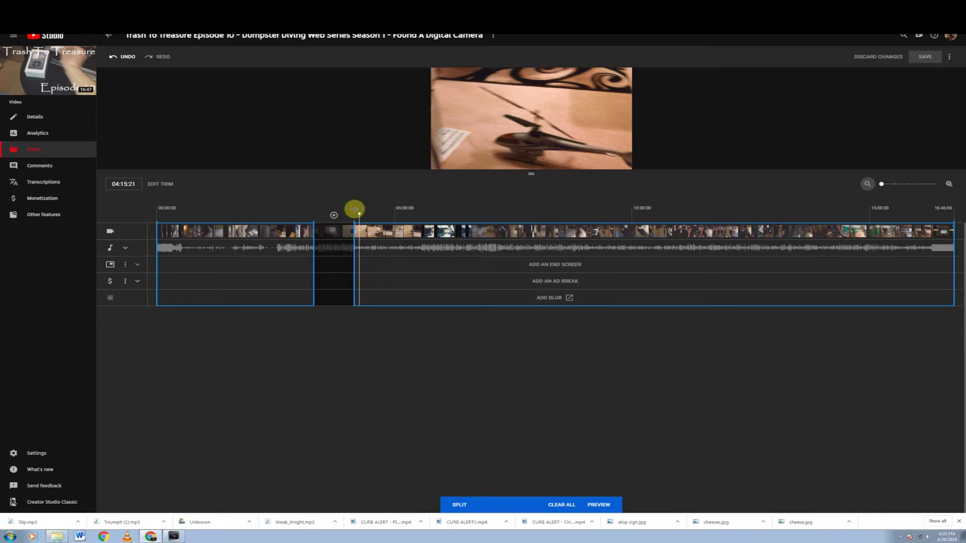
click(355, 209)
click(950, 185)
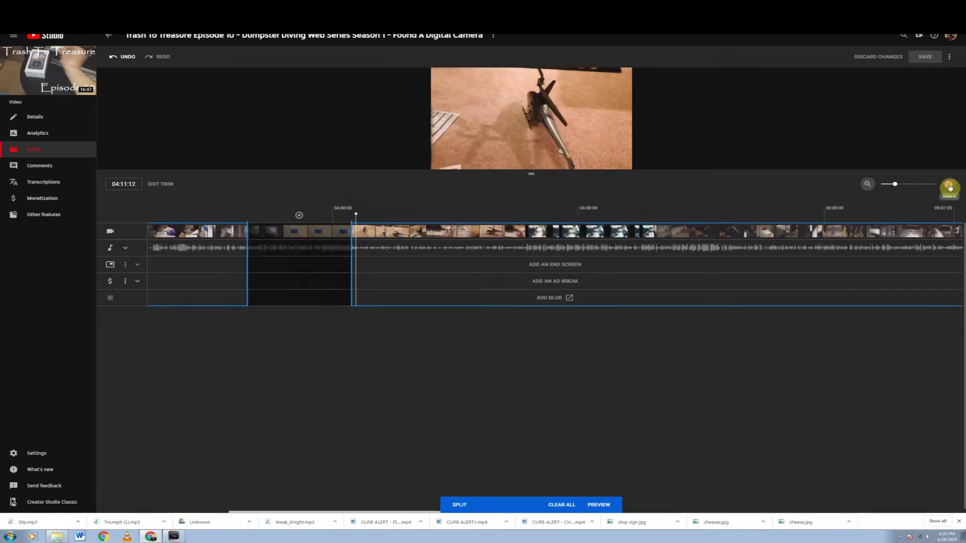
click(949, 185)
click(428, 265)
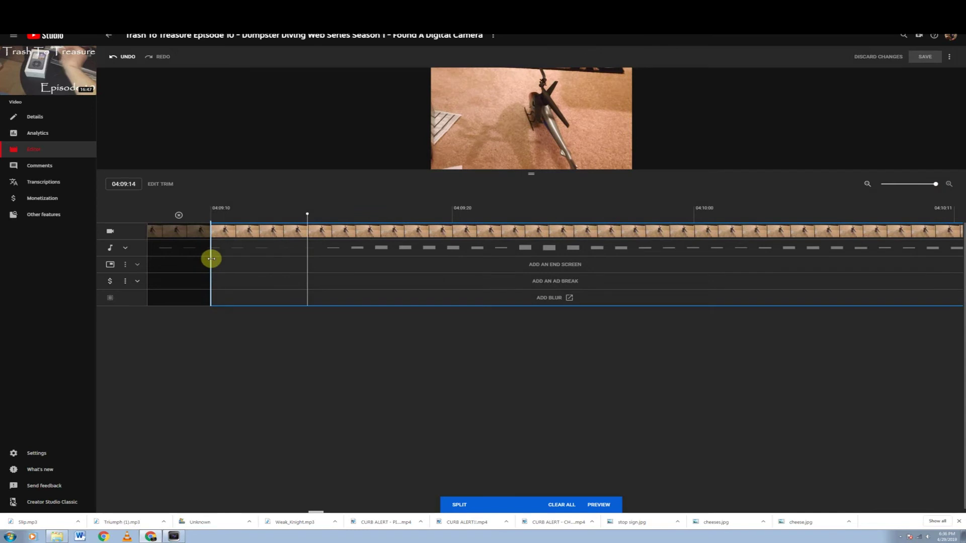
mouse_move(211, 258)
mouse_down()
mouse_move(196, 300)
mouse_move(211, 258)
mouse_move(307, 263)
mouse_up()
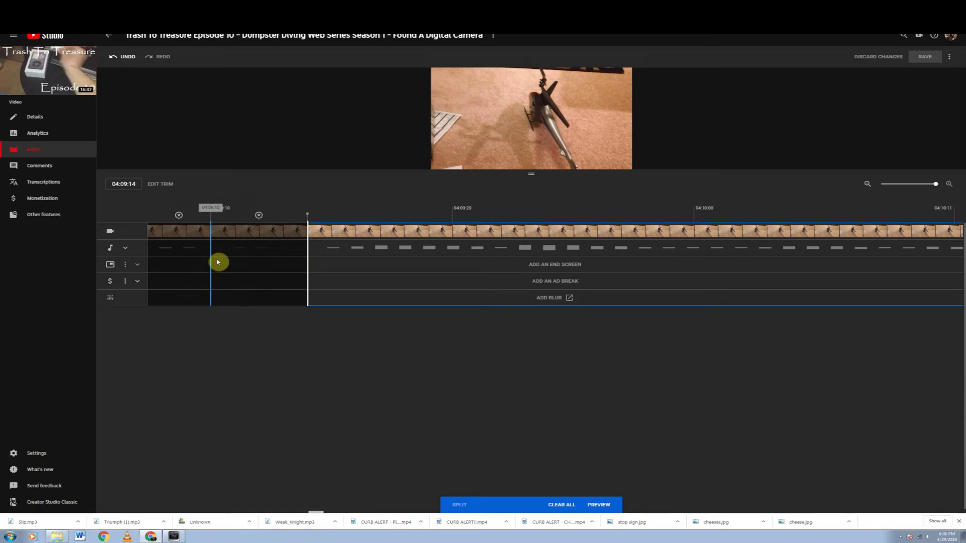
click(867, 184)
click(868, 184)
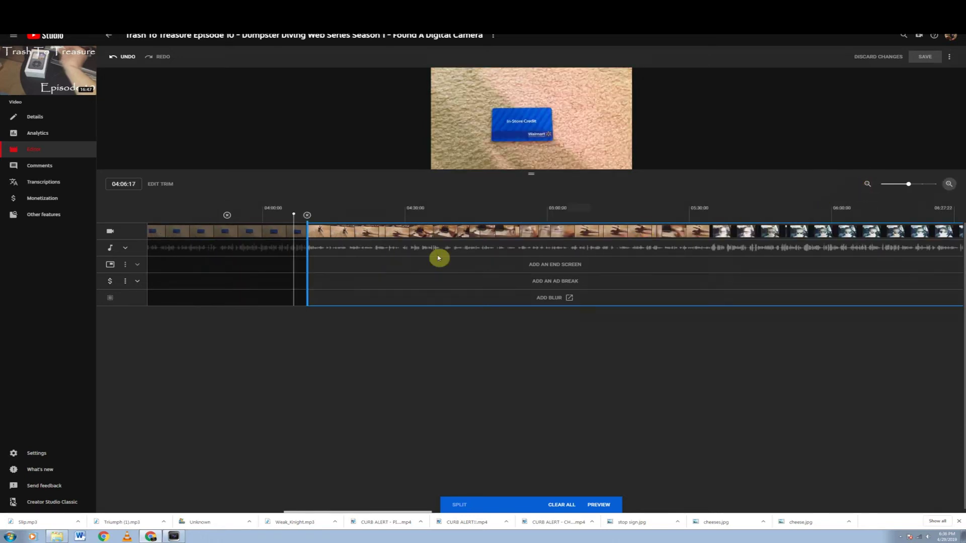
click(949, 183)
click(949, 184)
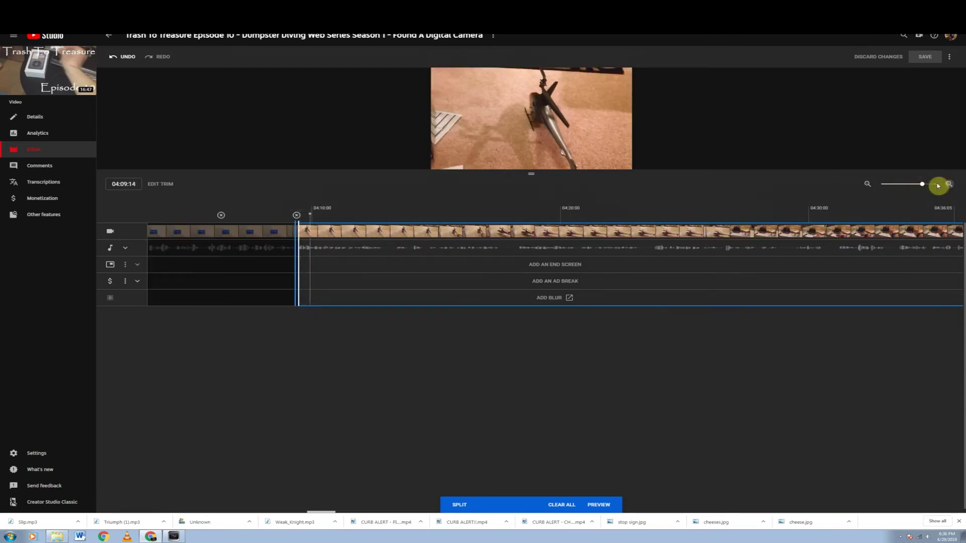
click(949, 184)
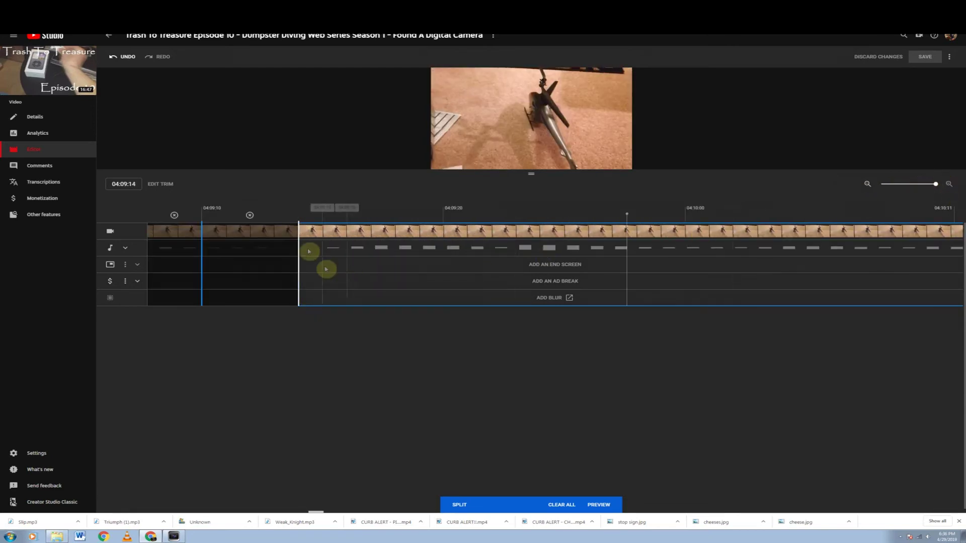
click(867, 185)
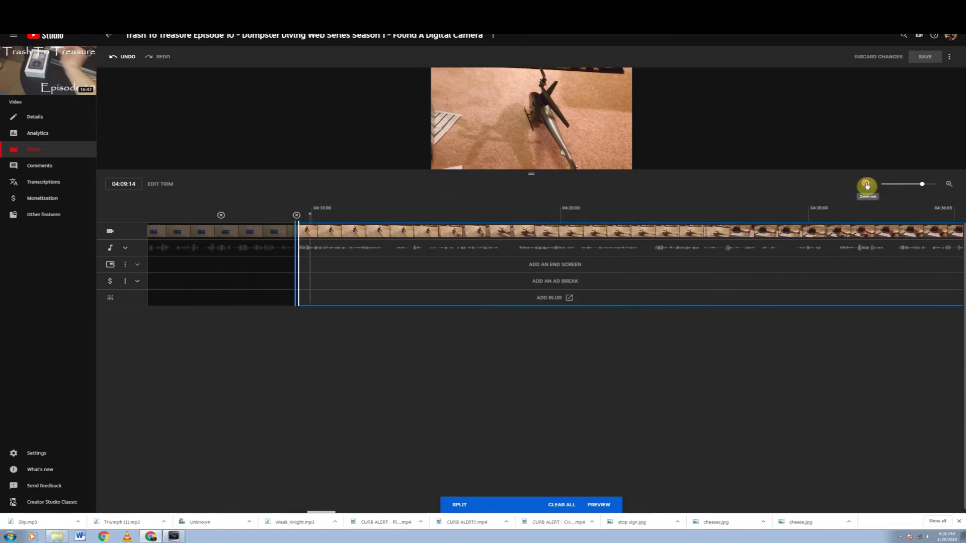
click(866, 184)
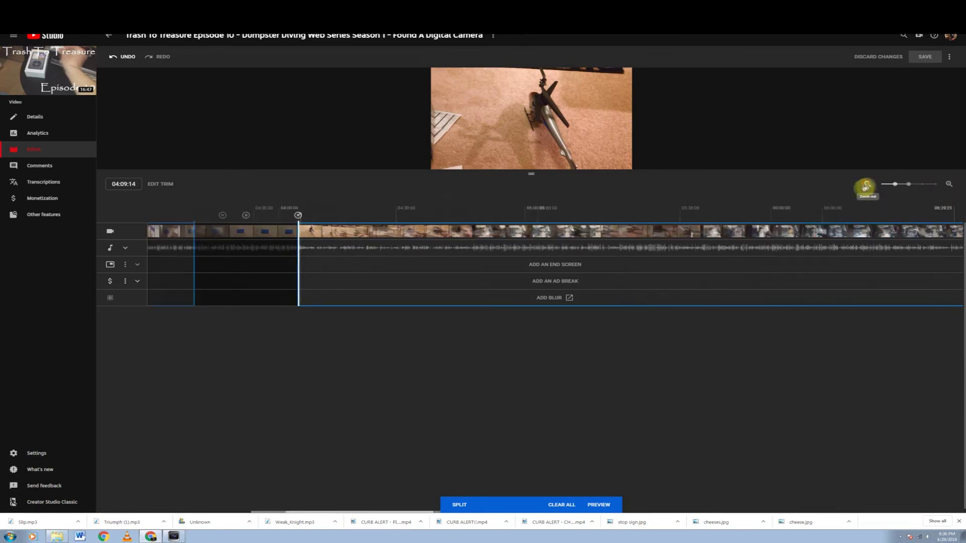
click(190, 213)
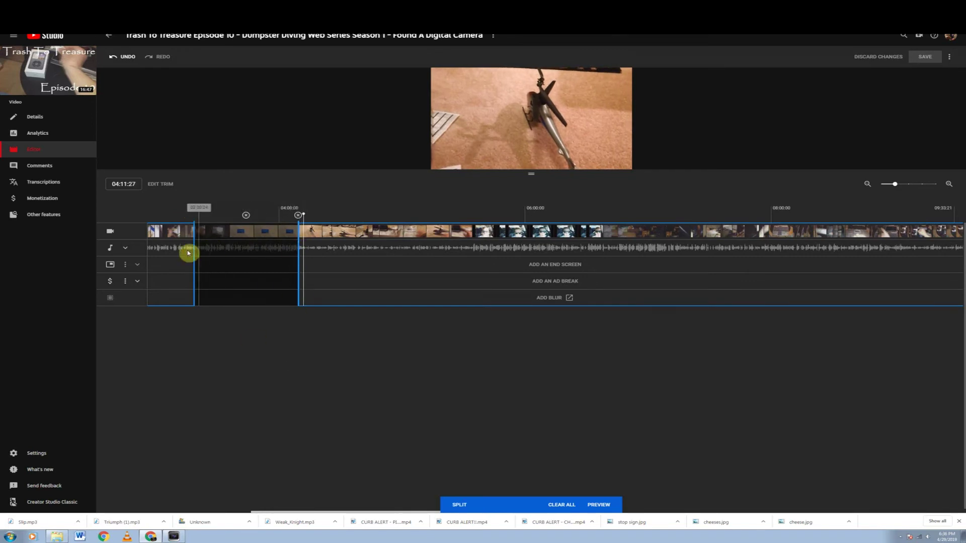
- Undo the stray extra split with Ctrl+Z, keeping one removed section
mouse_move(547, 123)
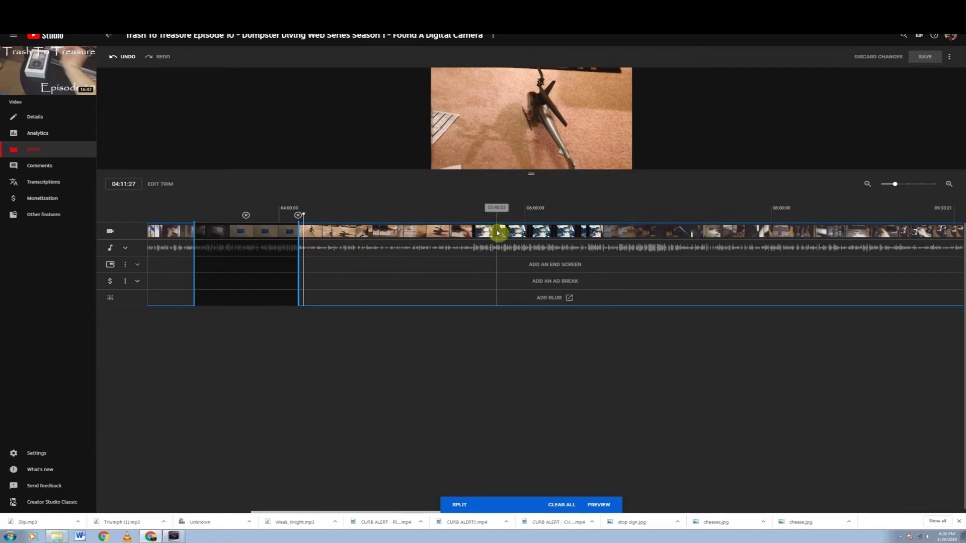
key(ctrl+z)
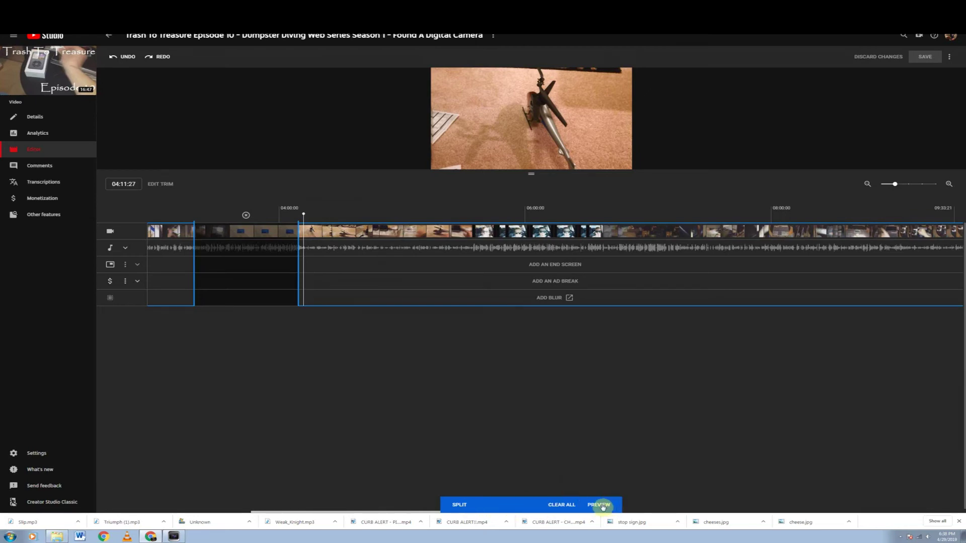
- Preview the trimmed video, move the playhead just past the cut, and preview again
click(603, 506)
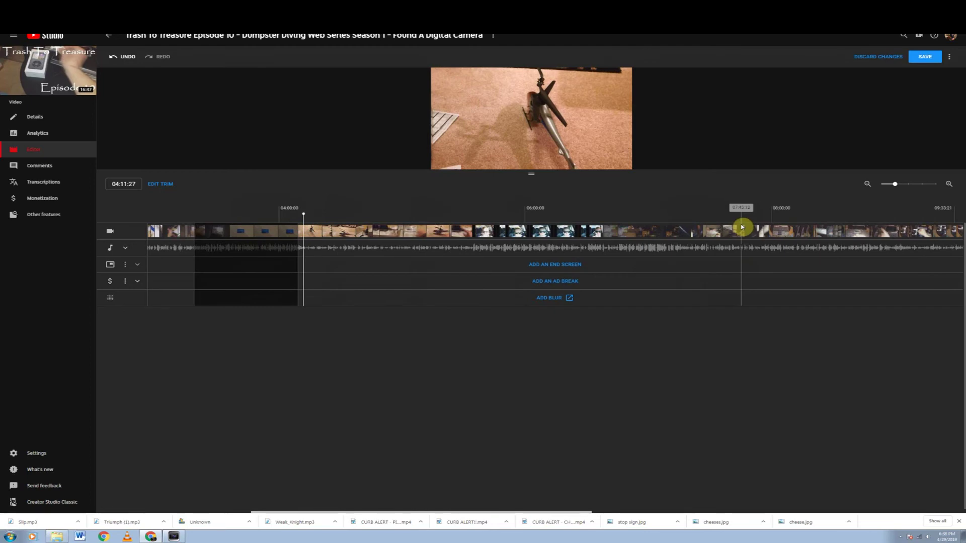
click(126, 56)
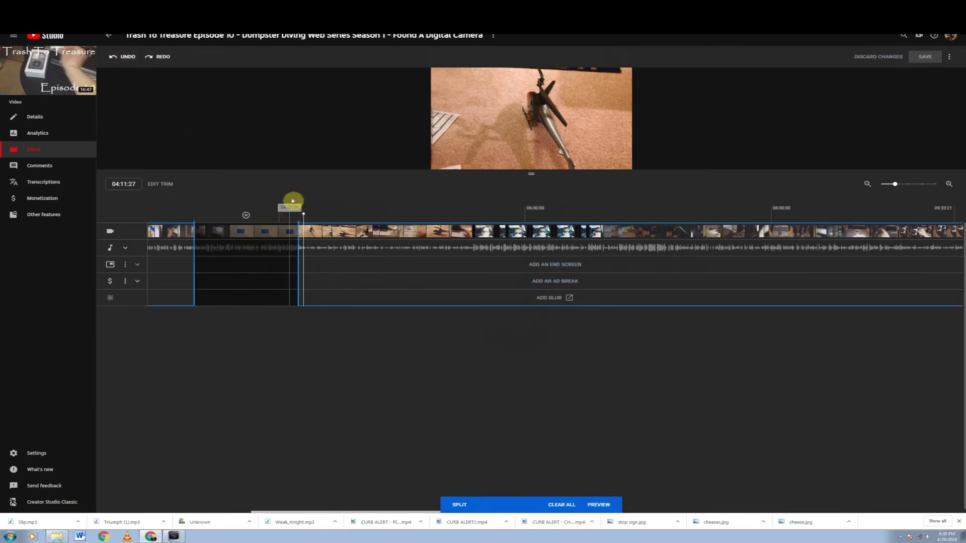
click(298, 257)
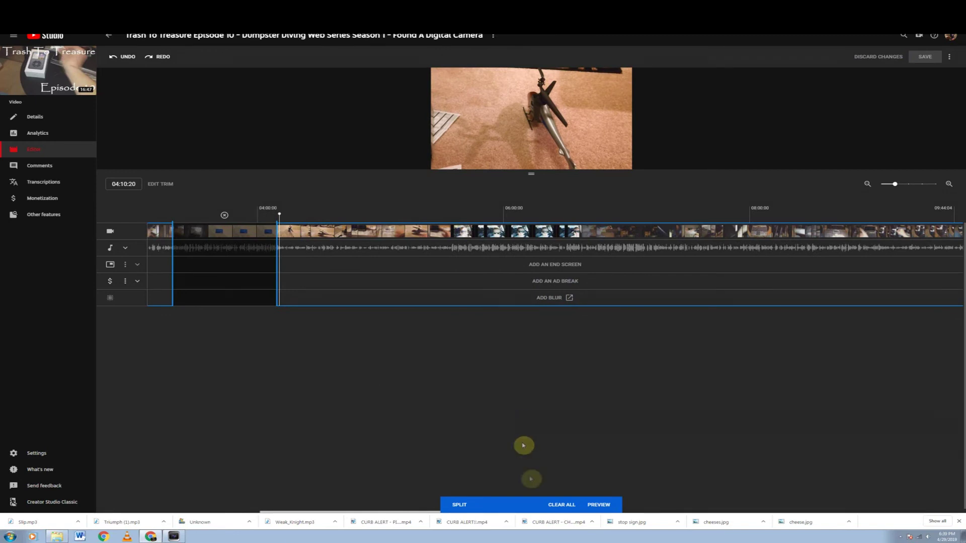
click(601, 505)
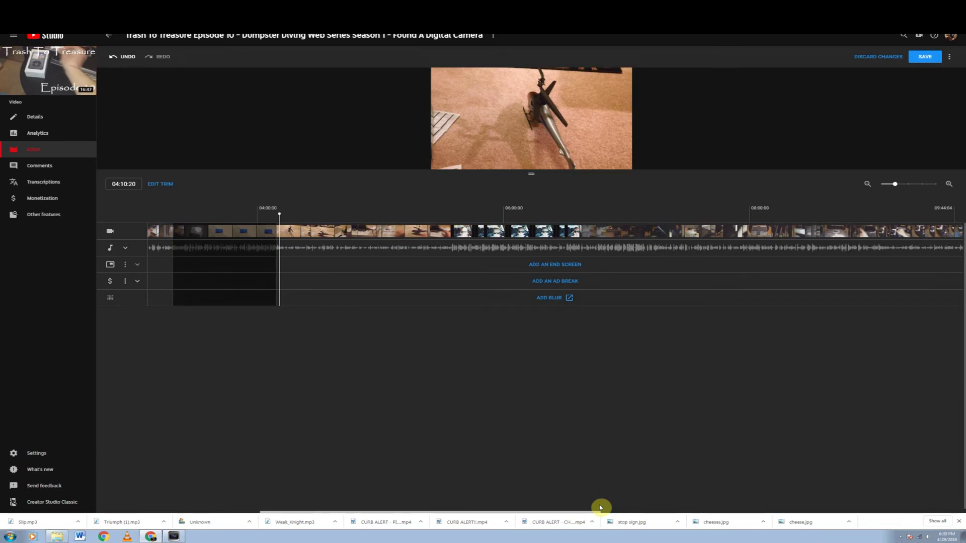
- Save the trim and confirm replacing the existing published video
click(927, 58)
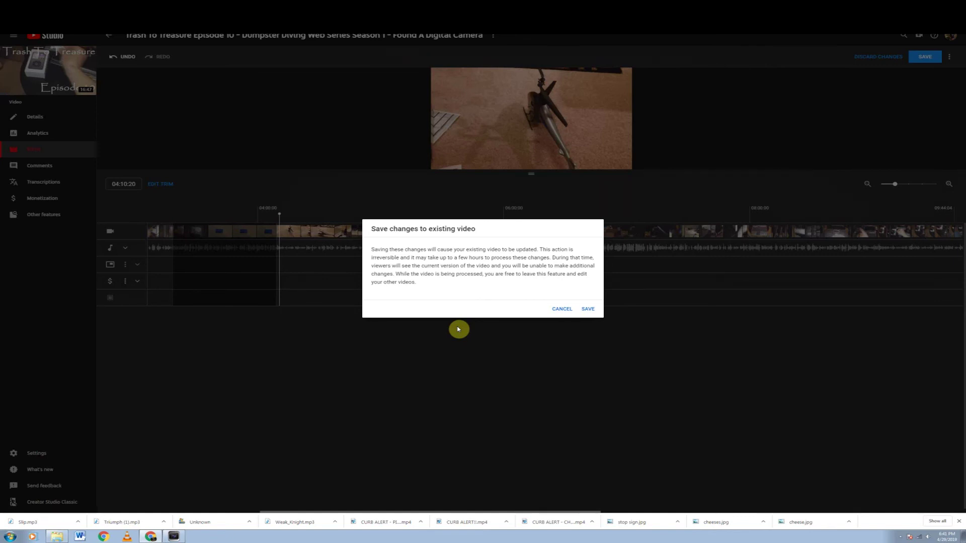
click(589, 310)
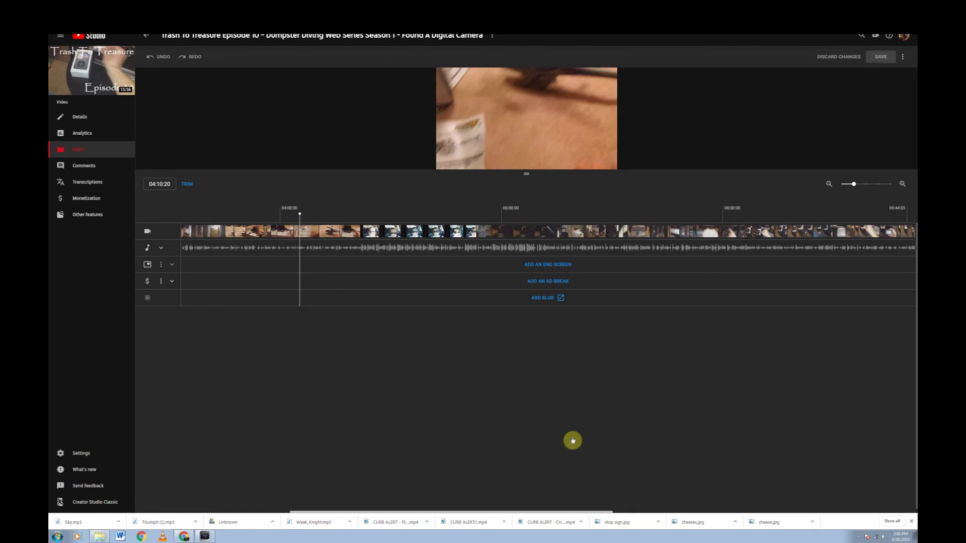
click(271, 211)
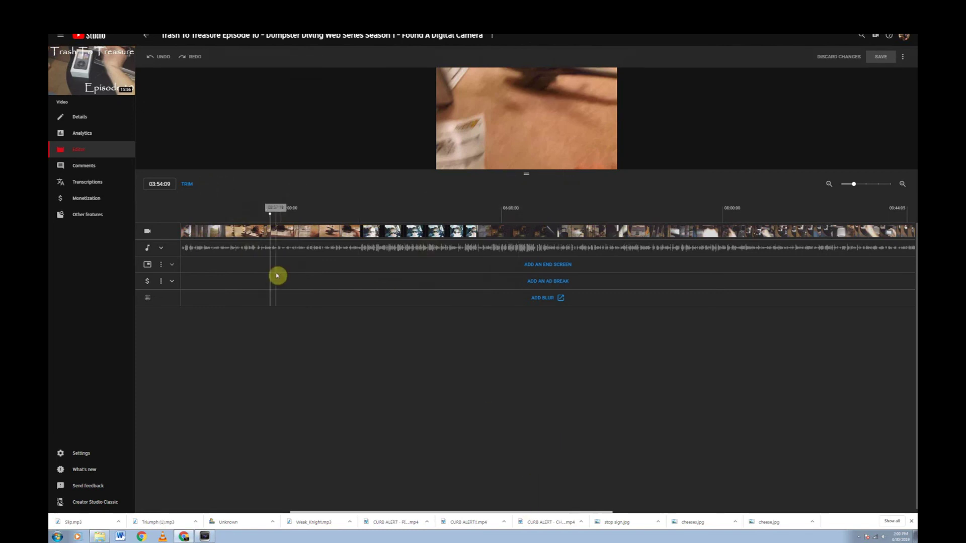
scroll(277, 275, down, 3)
click(337, 215)
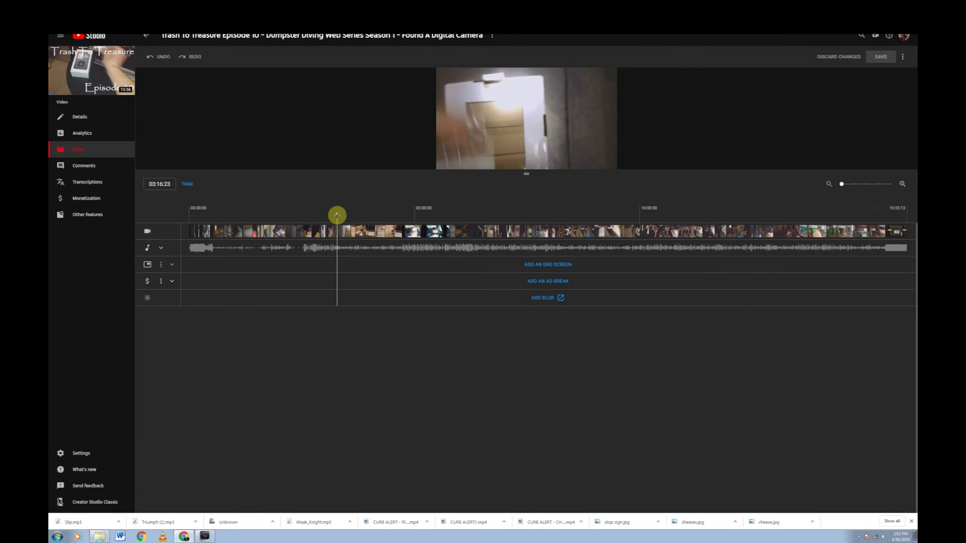